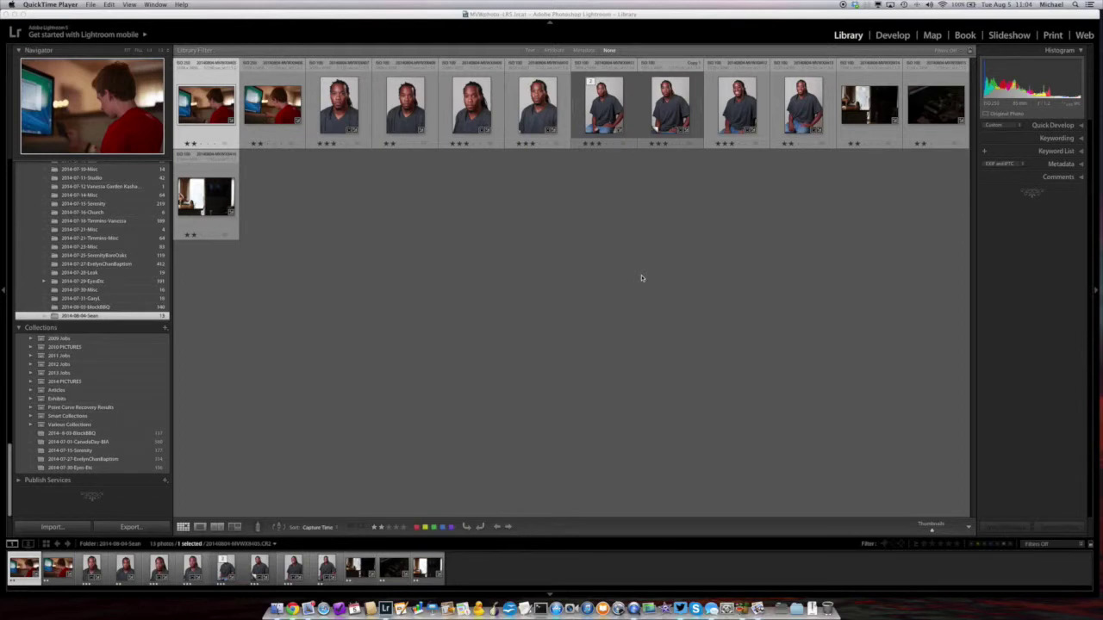
- Switch to the lens photo open in Preview and examine its file name, highlighting the MVWX5880 part without renaming it
{"action": "key", "text": "ctrl+Right"}
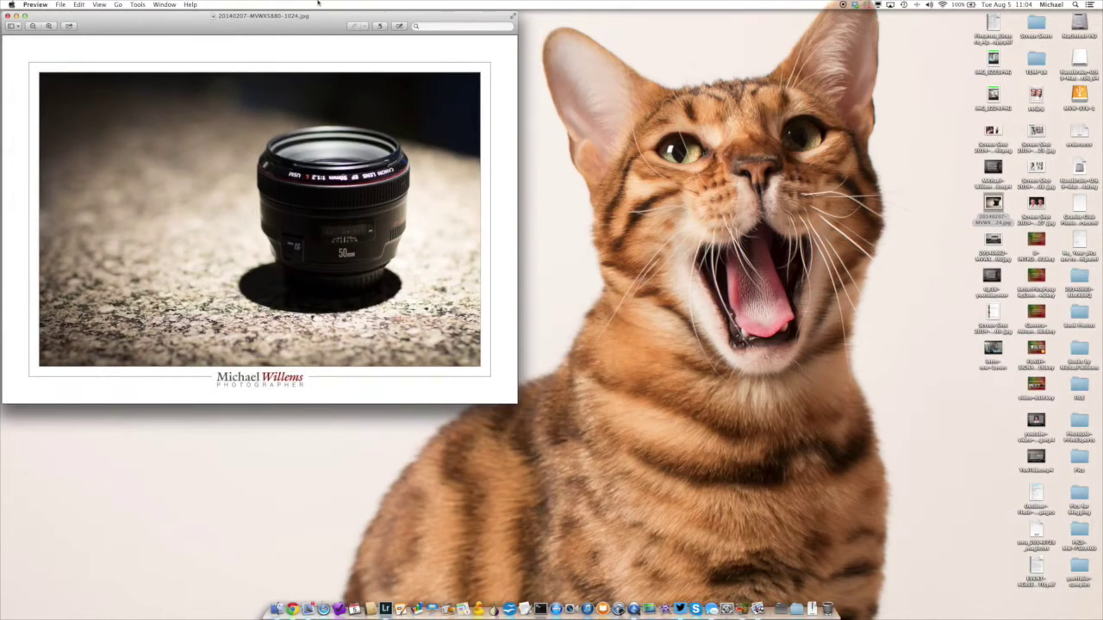
{"action": "left_click_drag", "start_coordinate": [174, 28], "coordinate": [556, 100]}
{"action": "left_click", "coordinate": [585, 102]}
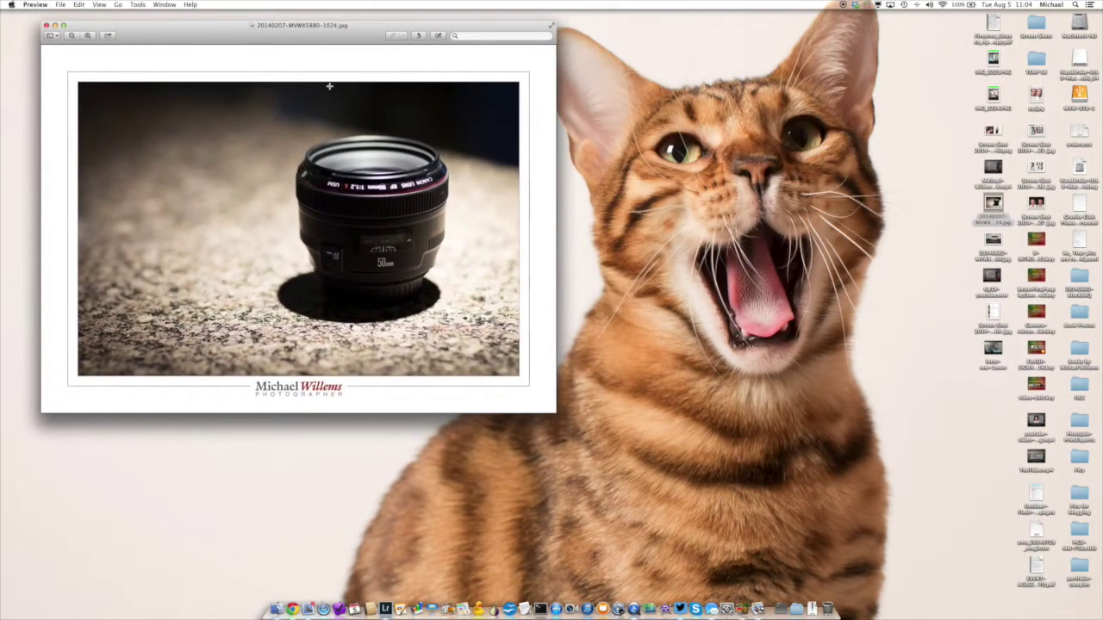
{"action": "left_click", "coordinate": [296, 26]}
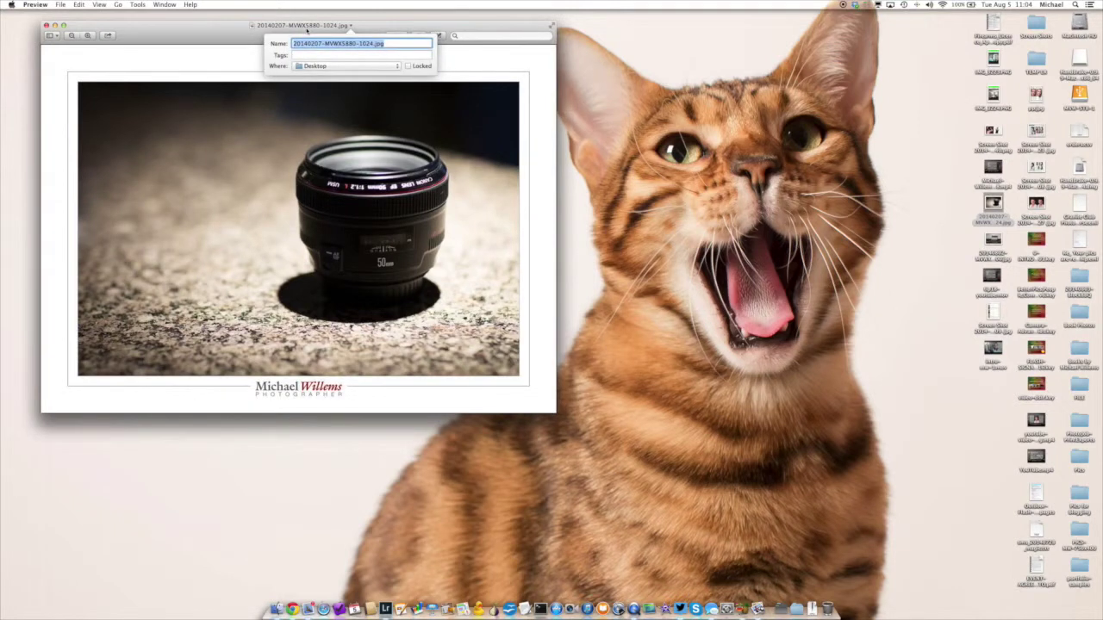
{"action": "double_click", "coordinate": [334, 42]}
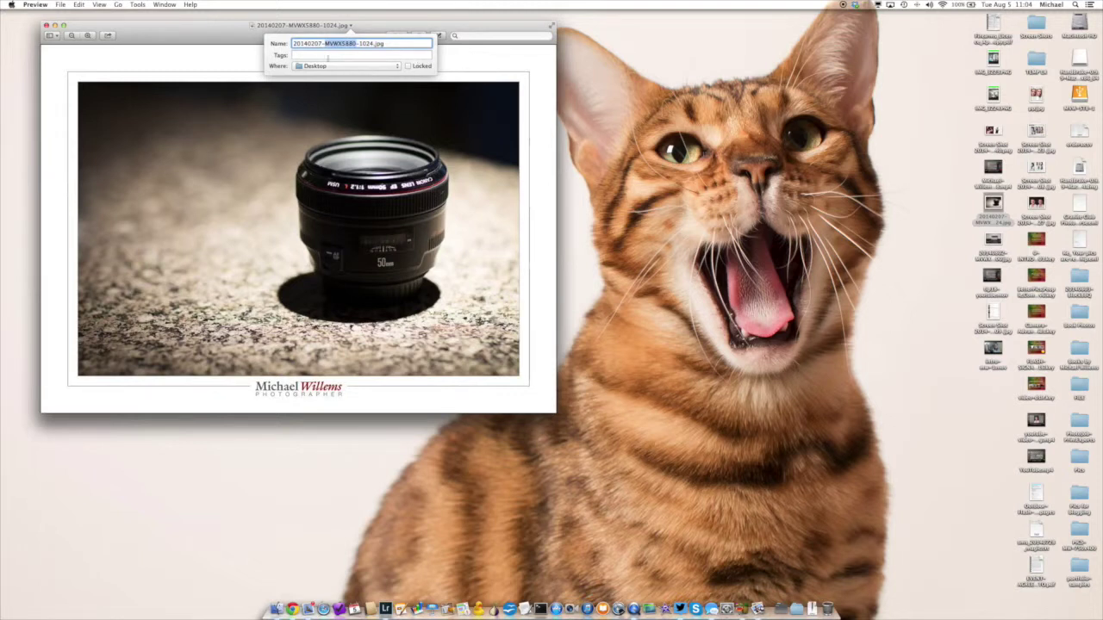
{"action": "key", "text": "Up"}
{"action": "key", "text": "alt+shift+Right"}
{"action": "key", "text": "Return"}
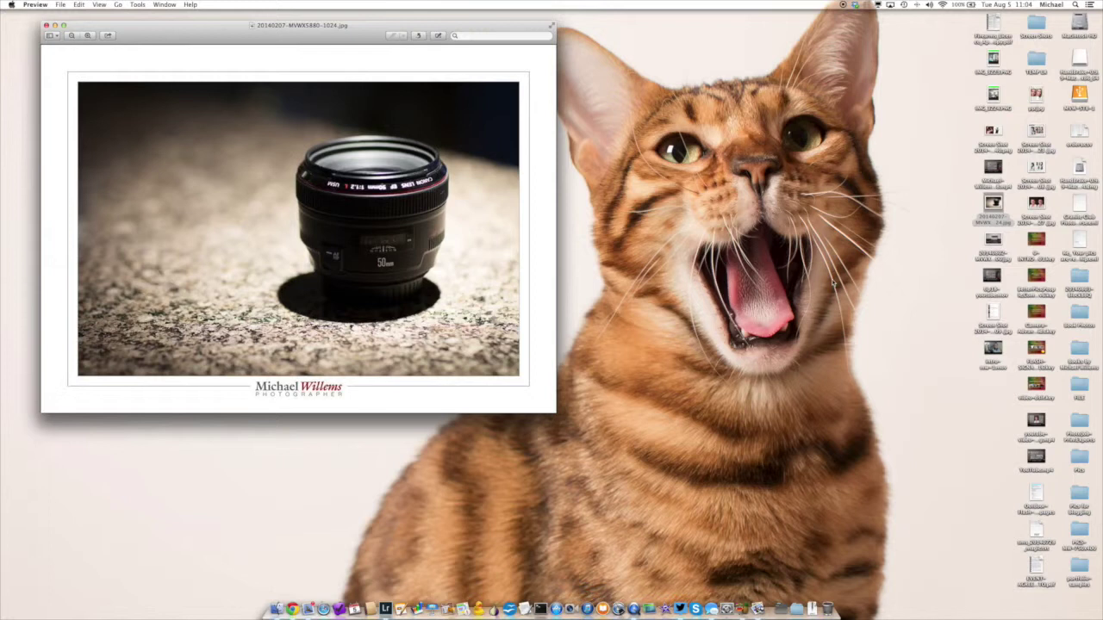
- Switch back to Lightroom, find the original photo 20140207-MVWX5880.CR2 in its February 2014 folder, and view it enlarged with its file info overlay
{"action": "key", "text": "ctrl+Left"}
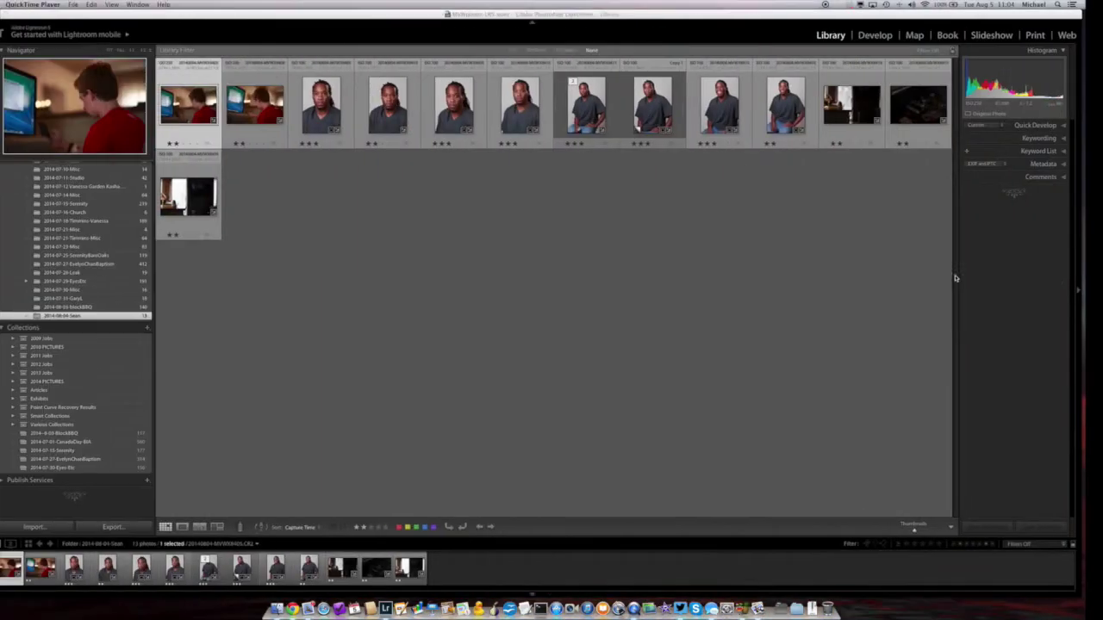
{"action": "scroll", "coordinate": [122, 258], "scroll_direction": "up", "scroll_amount": 15}
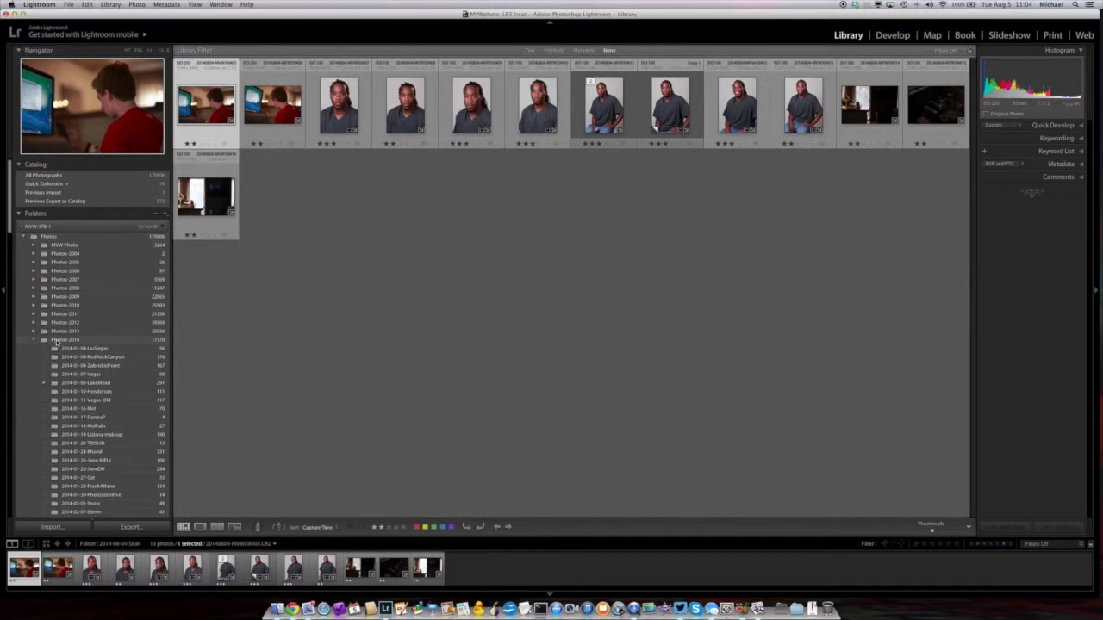
{"action": "scroll", "coordinate": [56, 342], "scroll_direction": "down", "scroll_amount": 5}
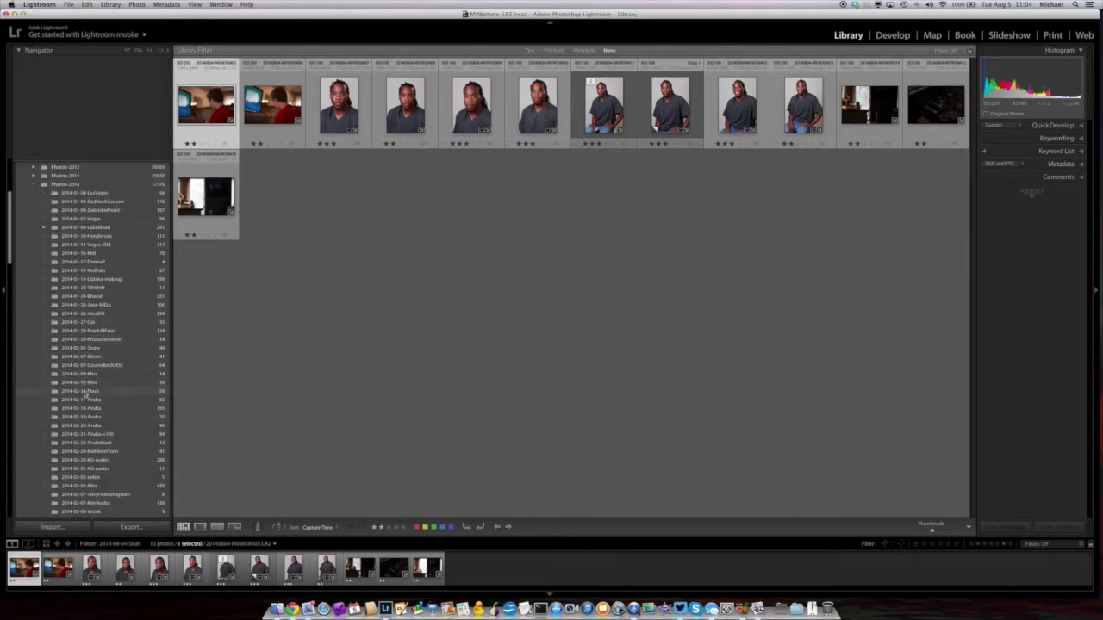
{"action": "left_click", "coordinate": [83, 356]}
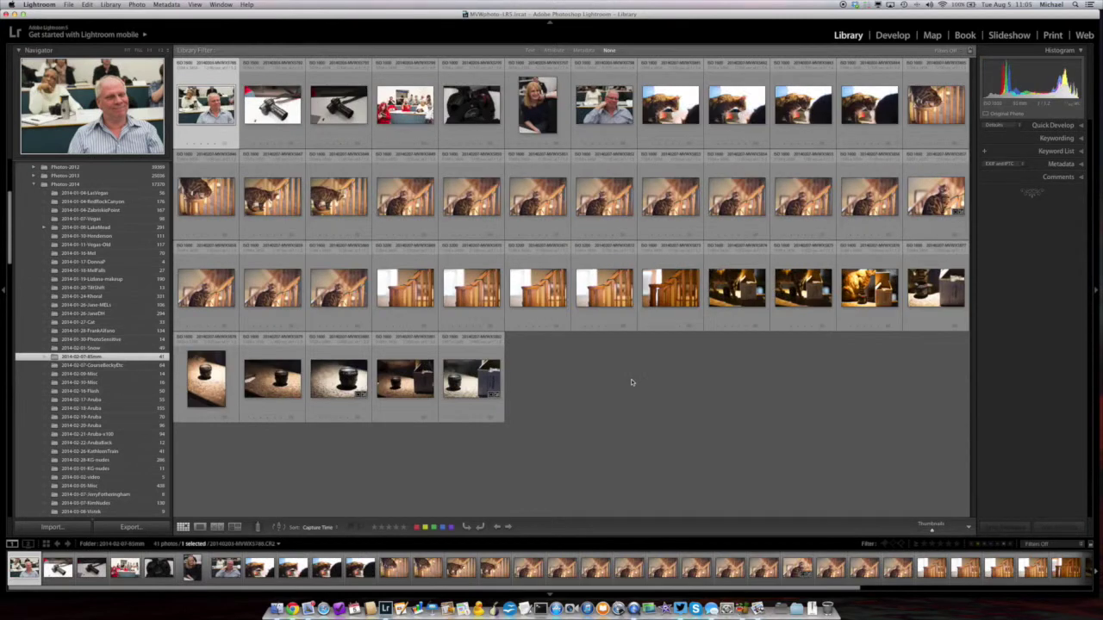
{"action": "double_click", "coordinate": [339, 379]}
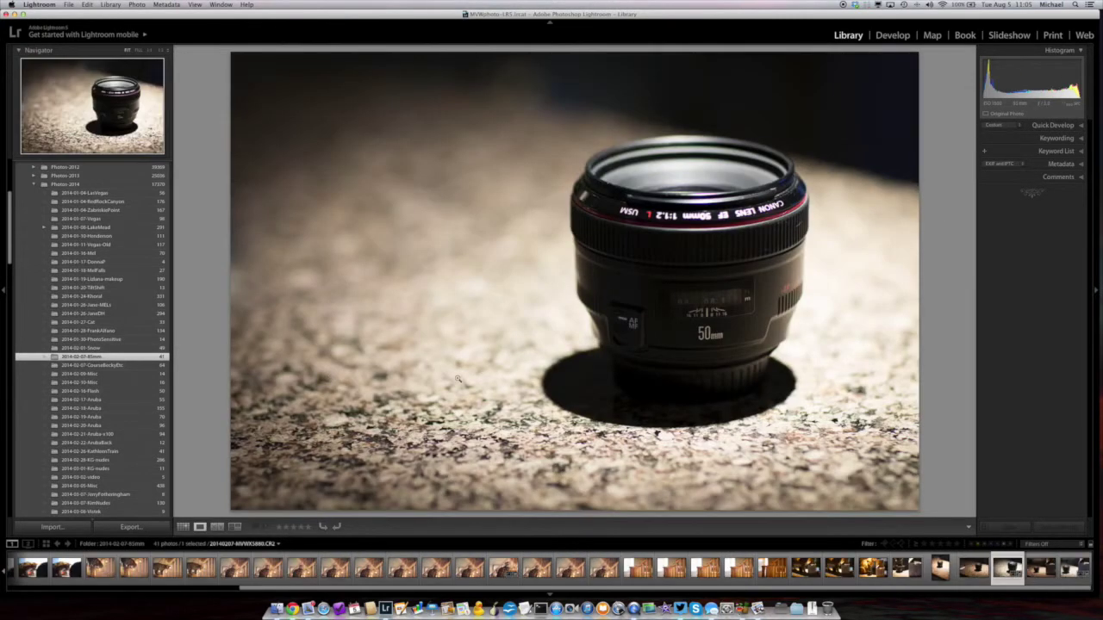
{"action": "key", "text": "i"}
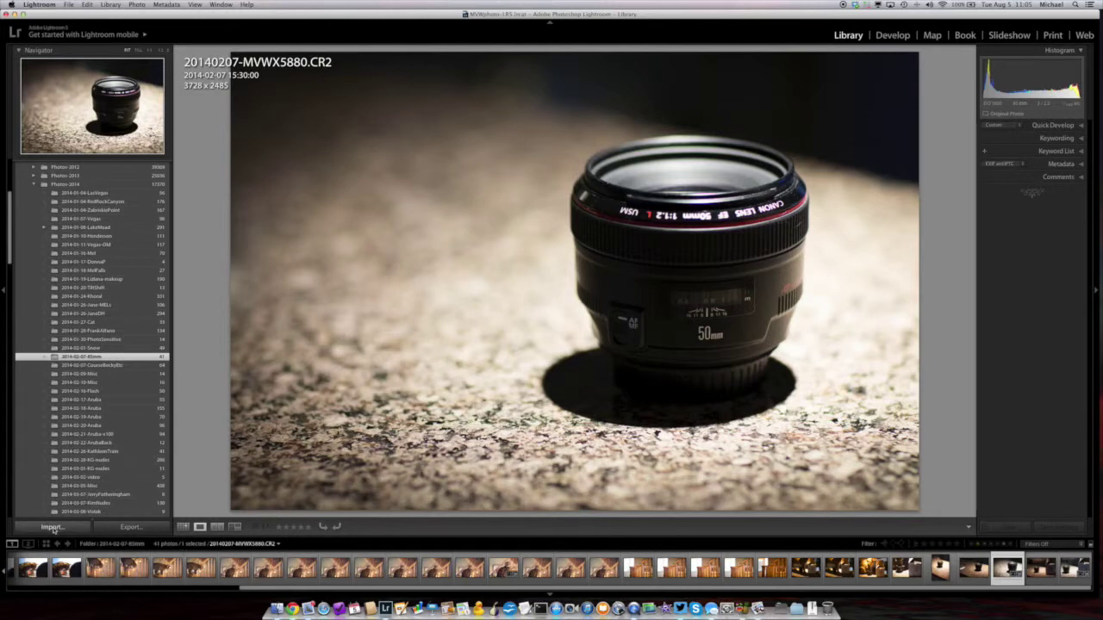
- Start an import and open the Date - Filename renaming template for editing
{"action": "left_click", "coordinate": [52, 528]}
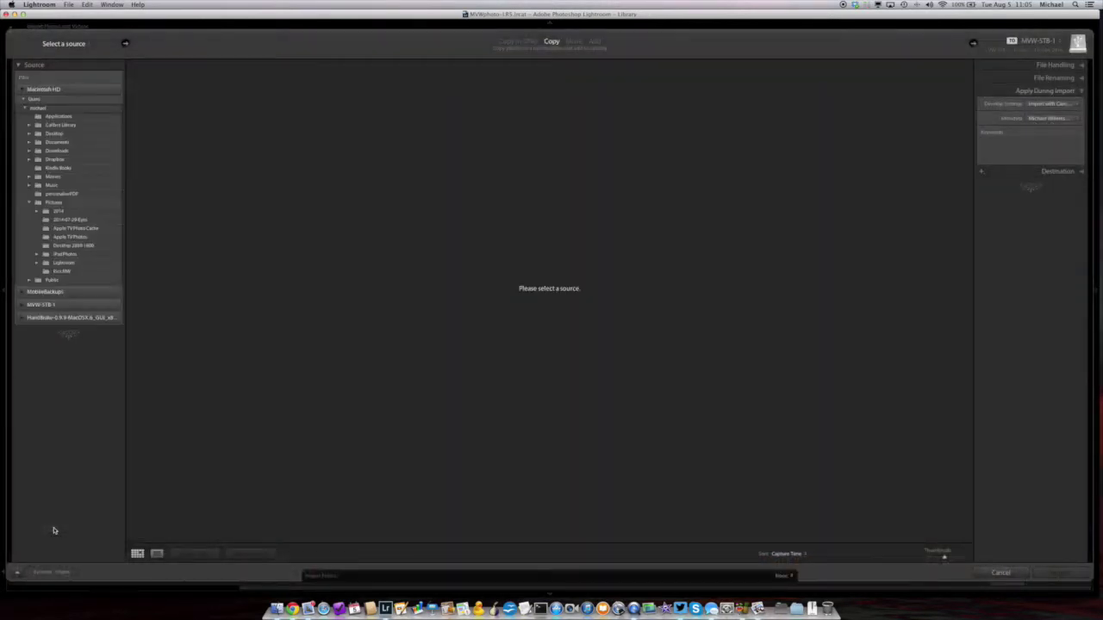
{"action": "left_click", "coordinate": [1060, 78]}
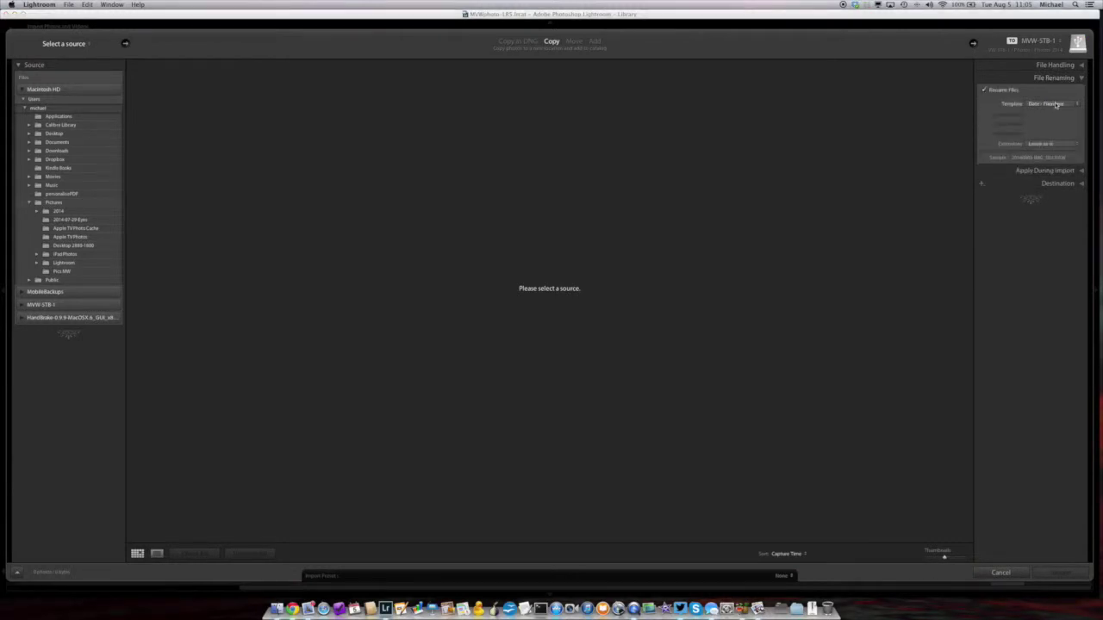
{"action": "left_click", "coordinate": [1054, 104]}
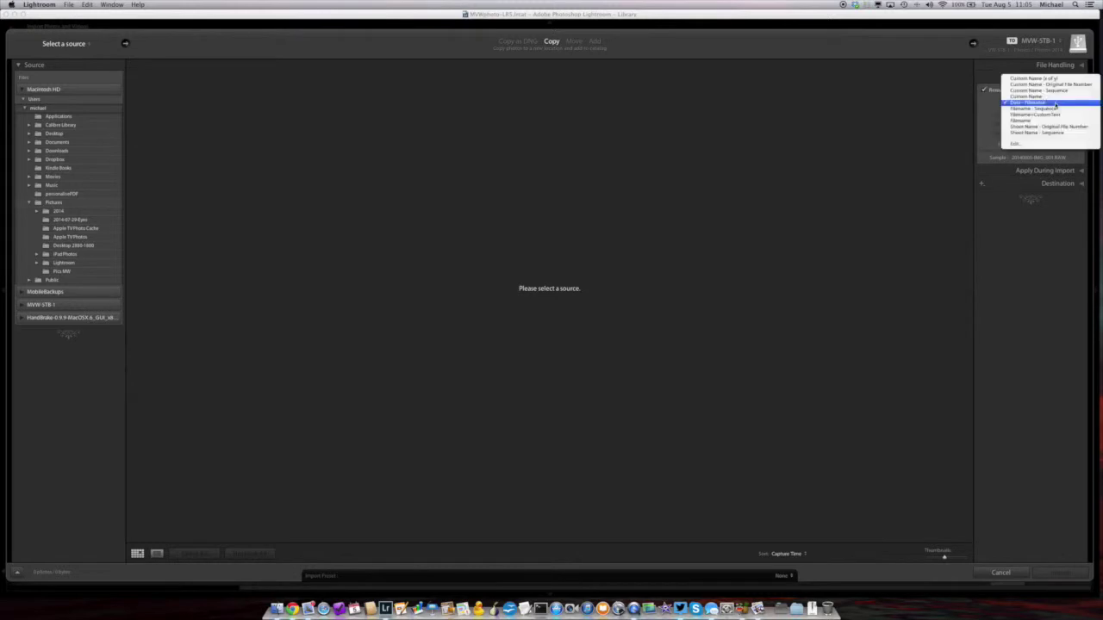
{"action": "left_click", "coordinate": [1024, 144]}
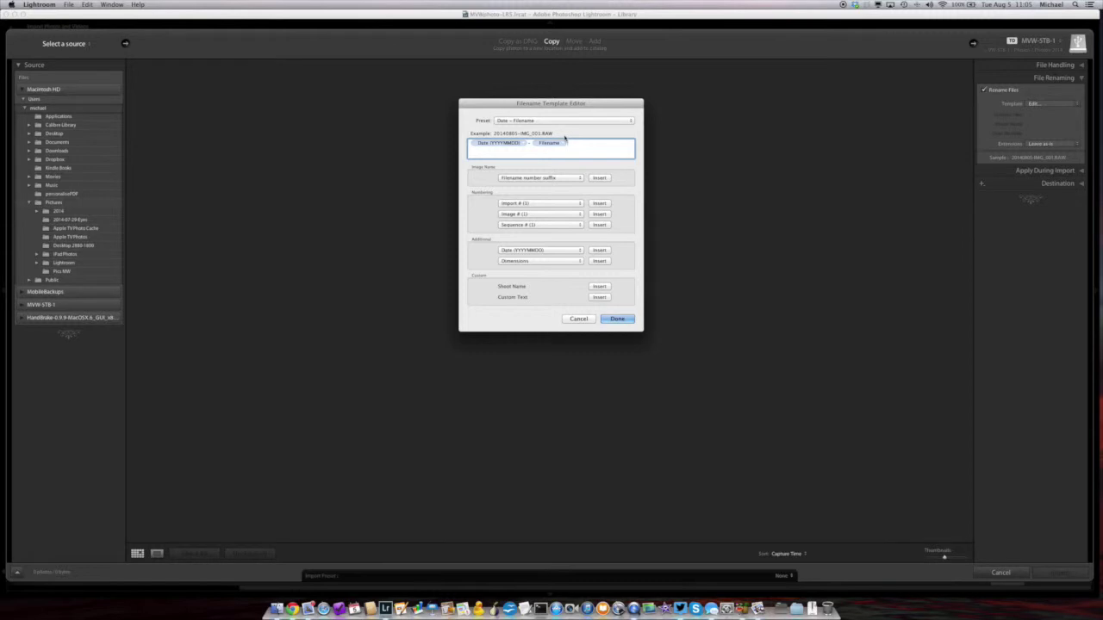
- Insert the ISO Speed Rating token into the filename template between the date and the filename
{"action": "left_click", "coordinate": [533, 261]}
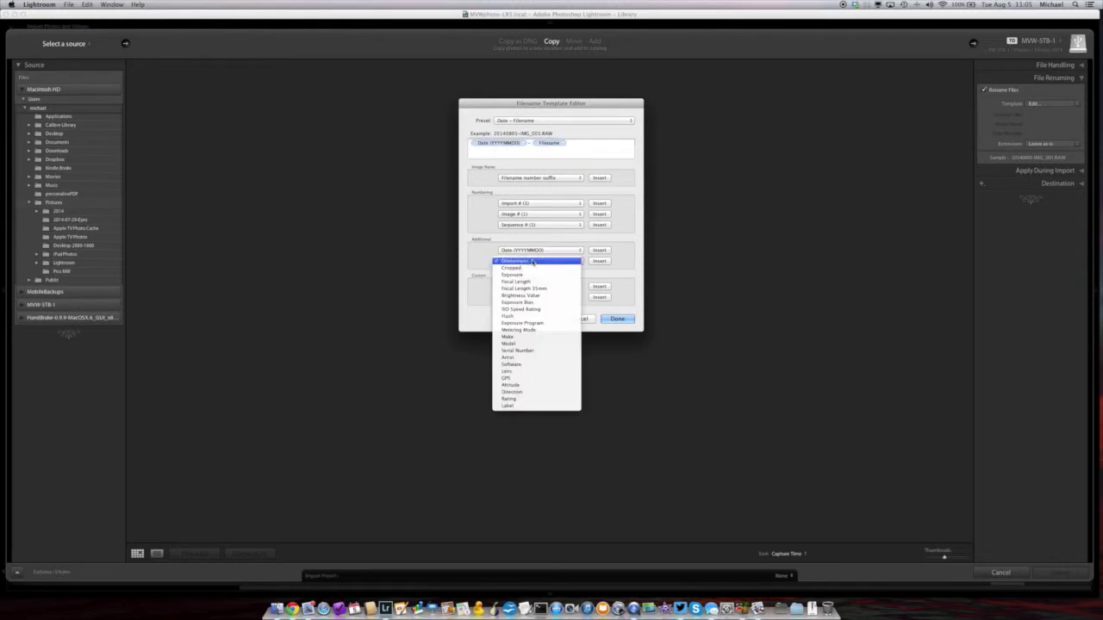
{"action": "left_click", "coordinate": [523, 309]}
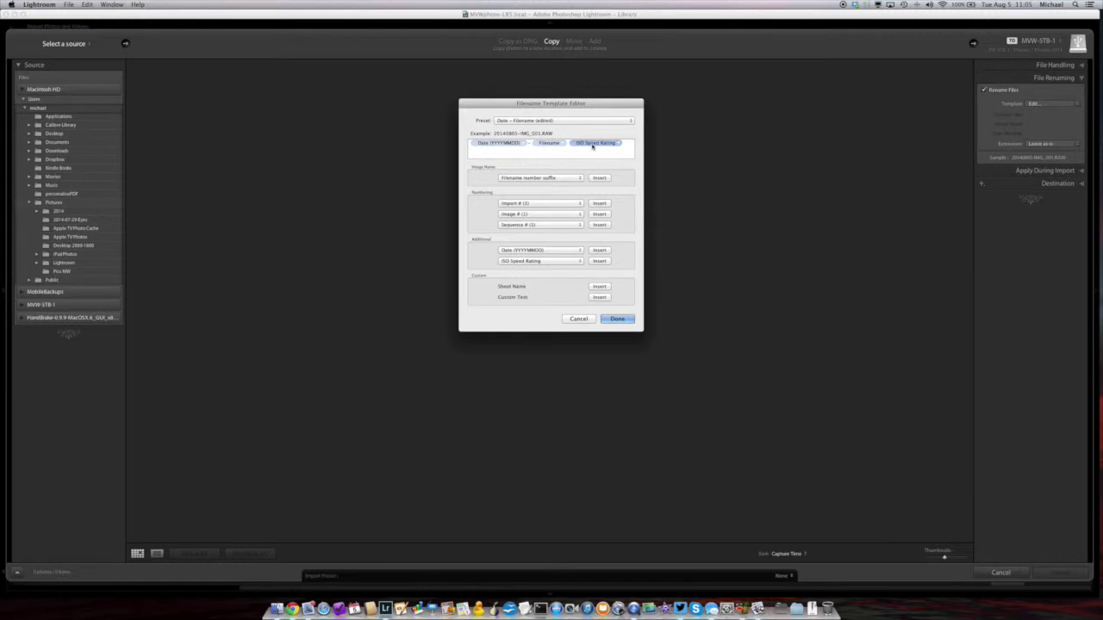
{"action": "left_click_drag", "start_coordinate": [592, 145], "coordinate": [538, 144]}
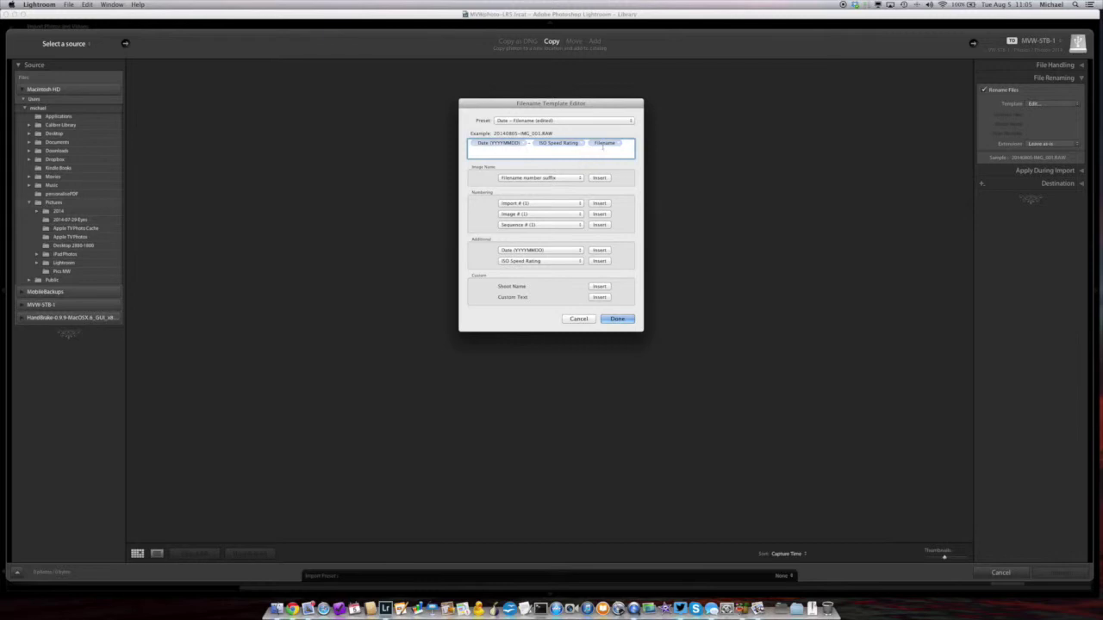
- Try hyphens as separators between the template tokens, then discard the template edits and cancel the import
{"action": "left_click", "coordinate": [564, 145]}
{"action": "left_click", "coordinate": [624, 143]}
{"action": "type", "text": "-"}
{"action": "key", "text": "super+a"}
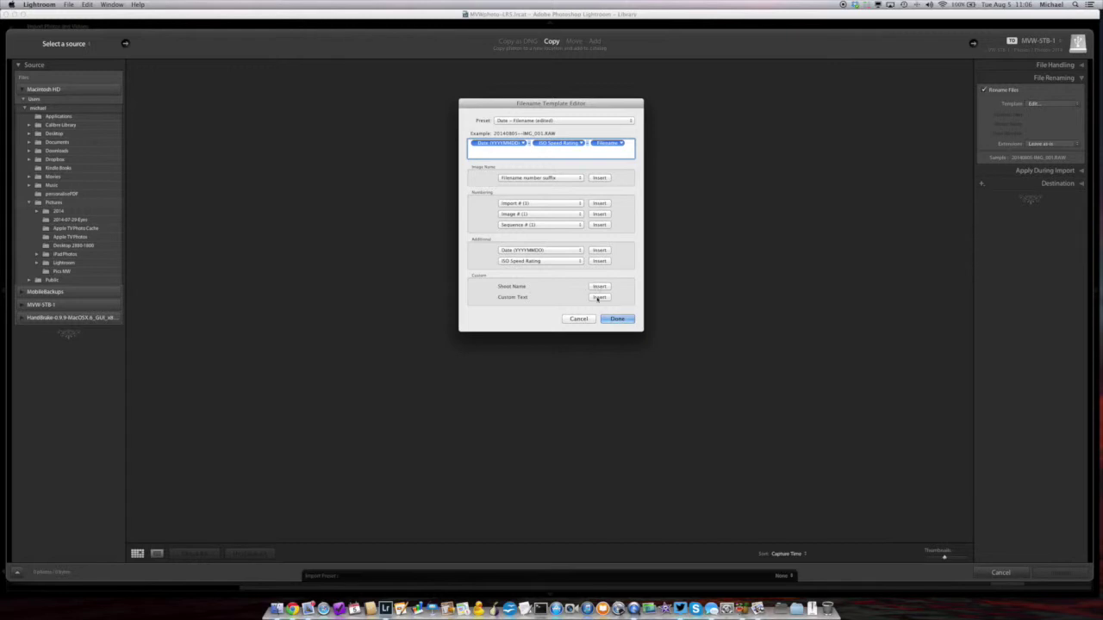
{"action": "left_click", "coordinate": [626, 147]}
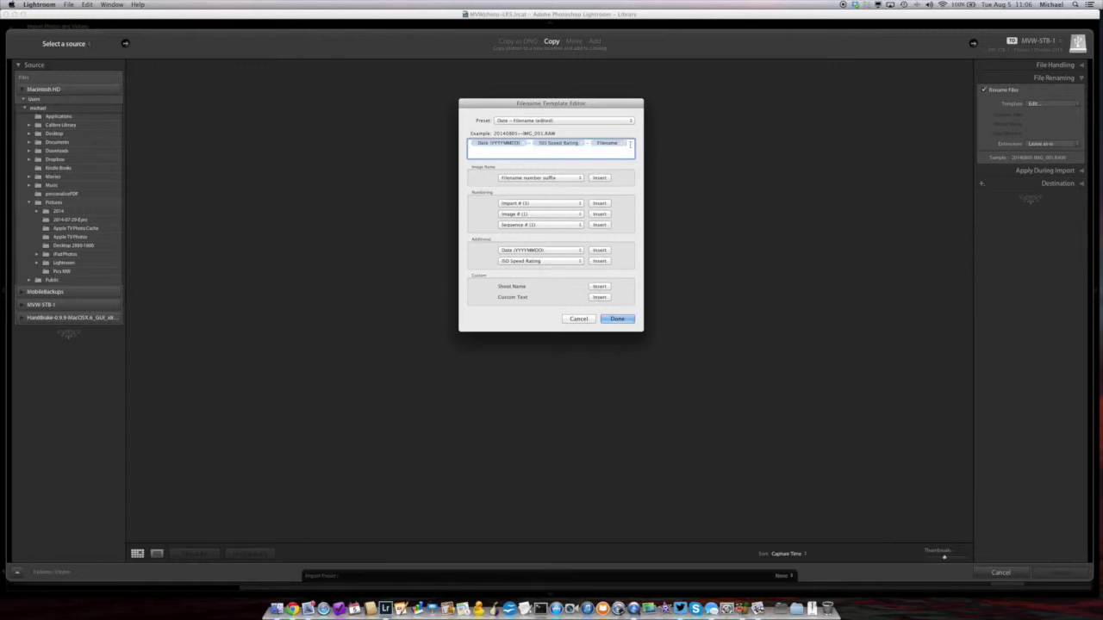
{"action": "key", "text": "BackSpace"}
{"action": "key", "text": "BackSpace"}
{"action": "left_click", "coordinate": [583, 320]}
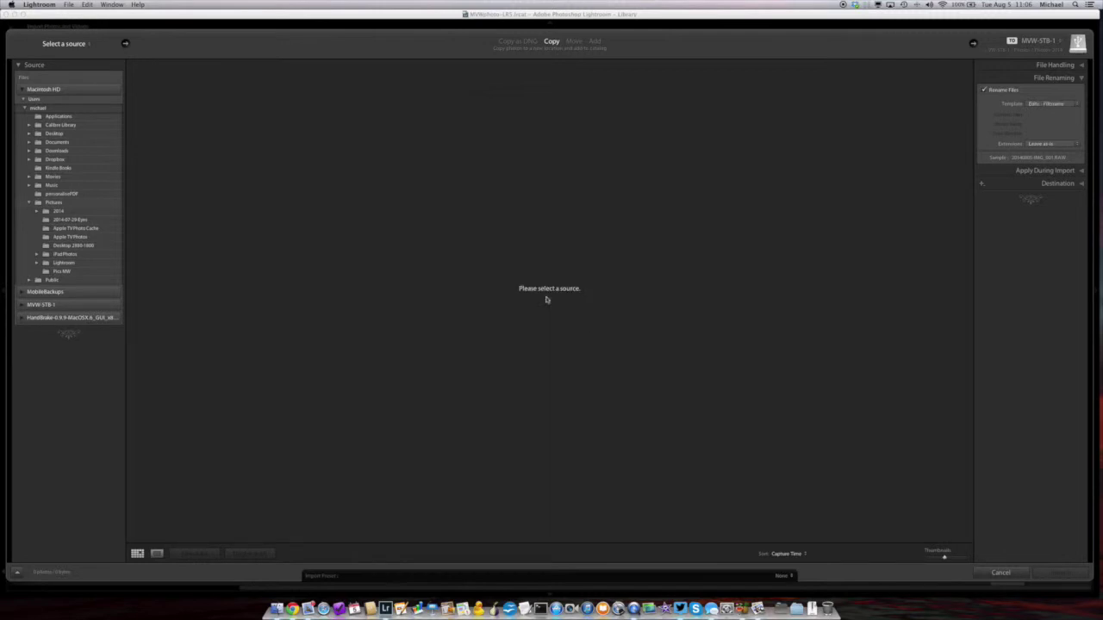
{"action": "left_click", "coordinate": [1001, 572]}
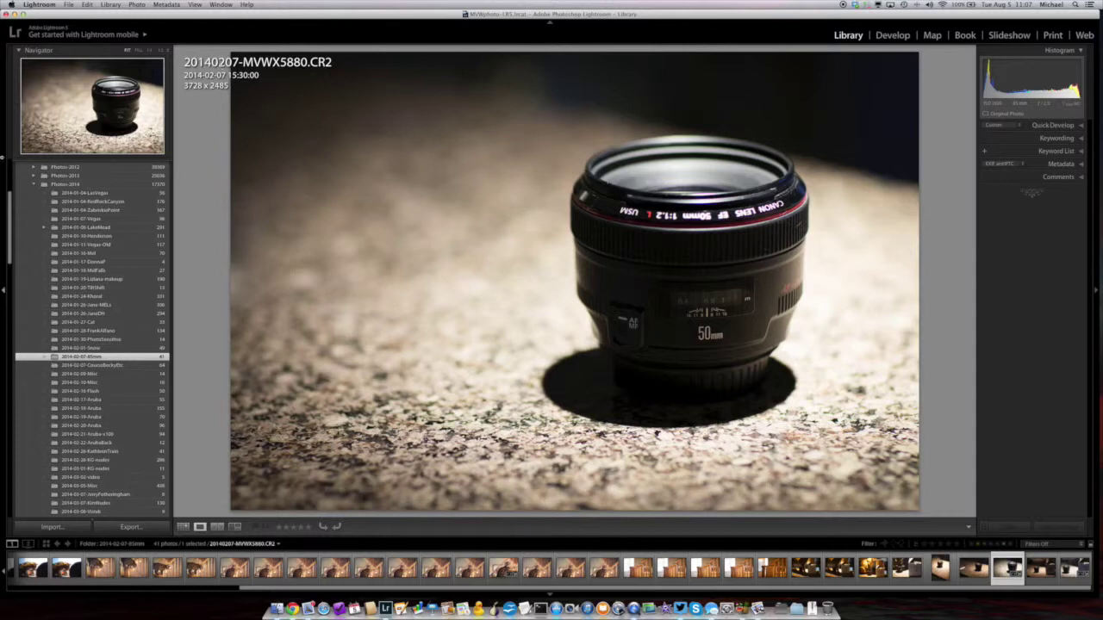
- Open portrait 20140804-MVWX8411.CR2 from the 2014-08-04 folder and zoom in on the face
{"action": "scroll", "coordinate": [31, 305], "scroll_direction": "down", "scroll_amount": 10}
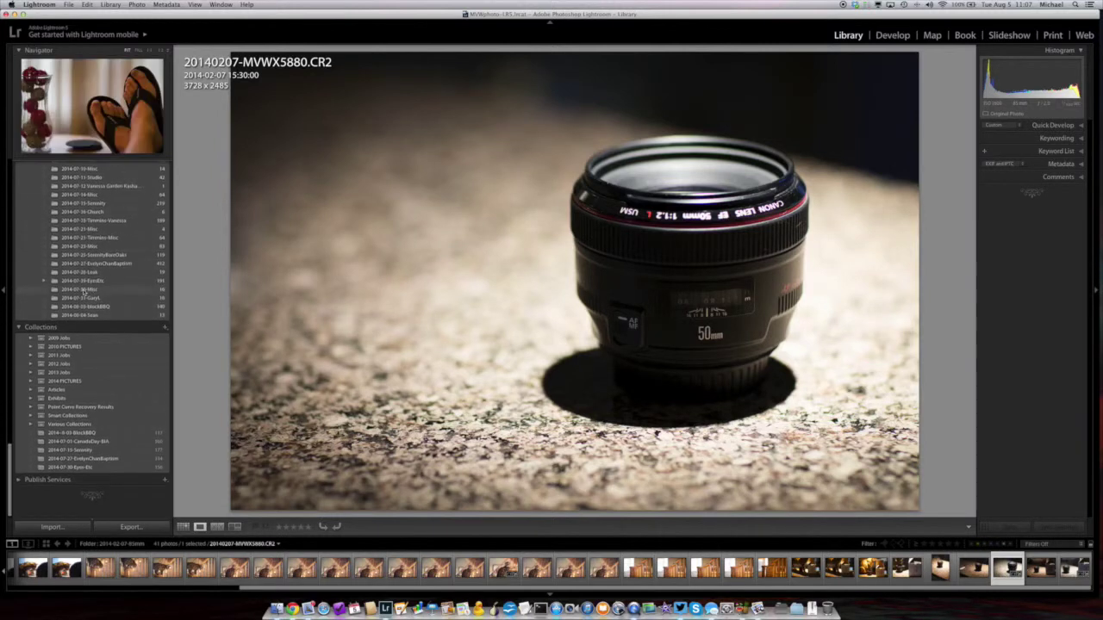
{"action": "left_click", "coordinate": [86, 315]}
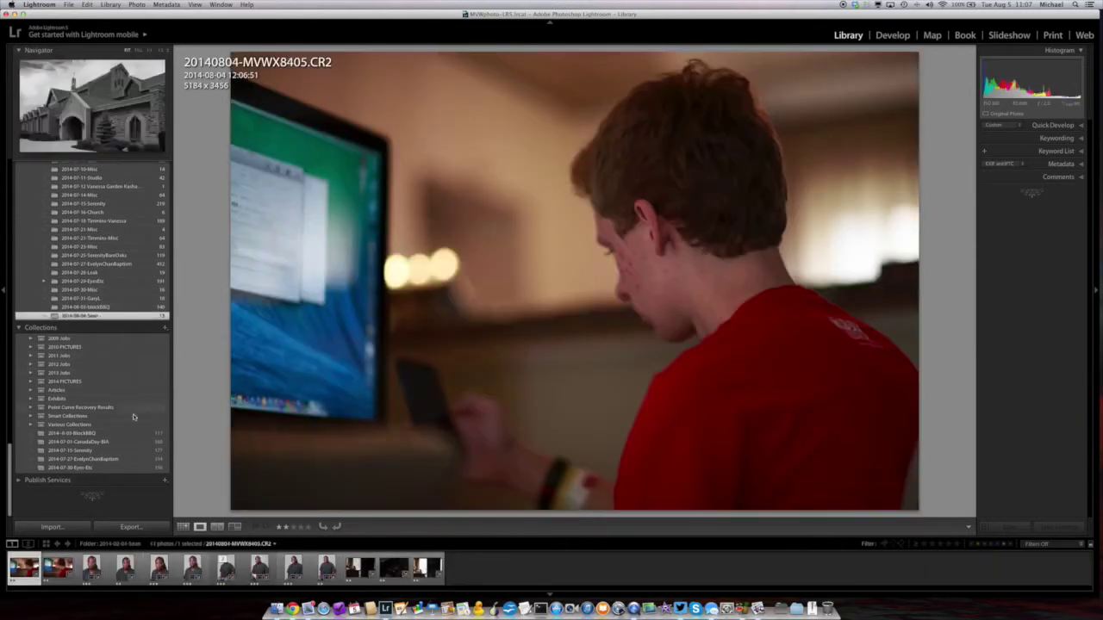
{"action": "left_click", "coordinate": [181, 562]}
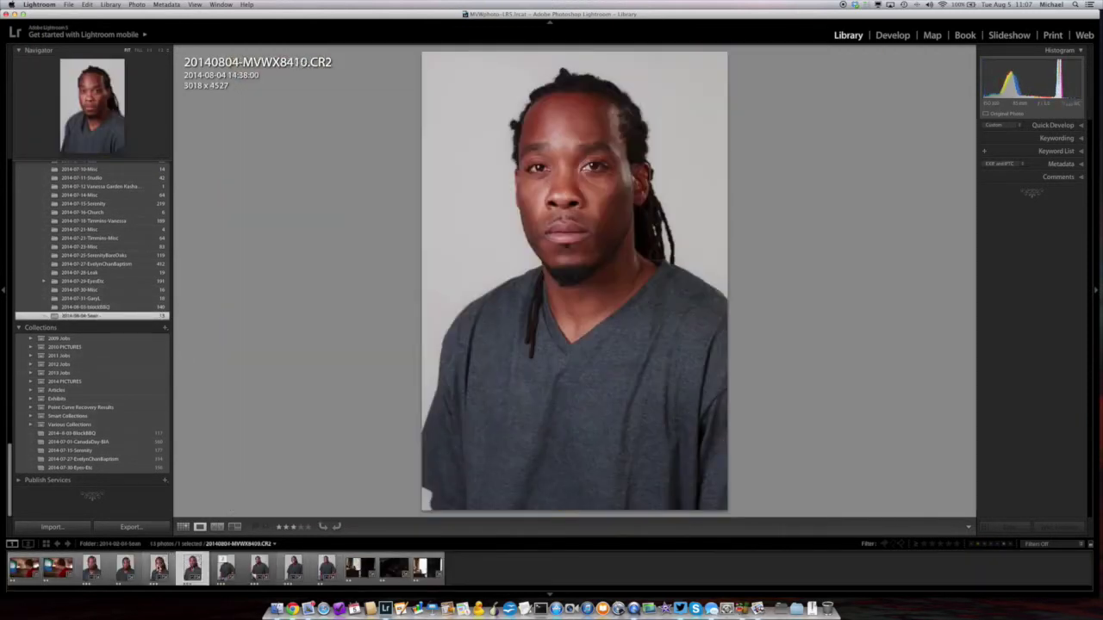
{"action": "left_click", "coordinate": [165, 566]}
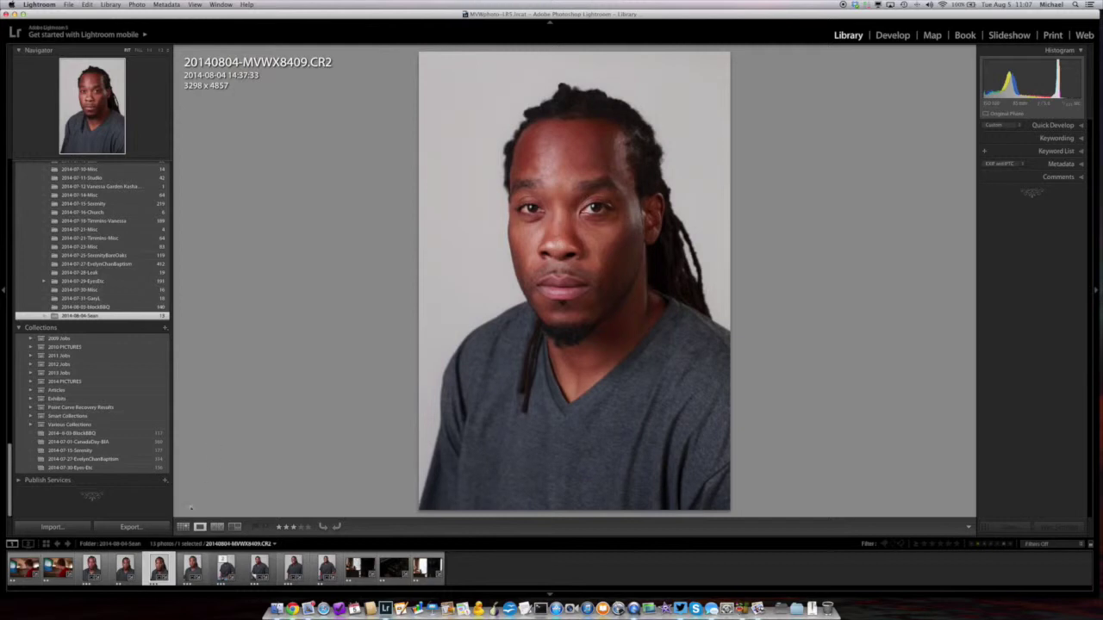
{"action": "left_click", "coordinate": [226, 565]}
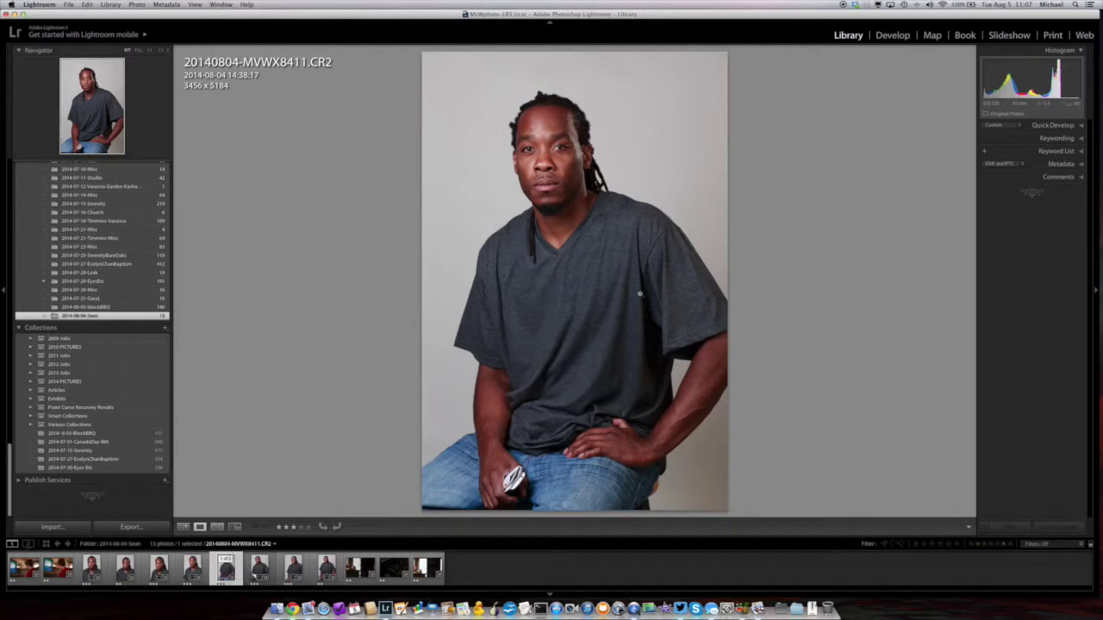
{"action": "left_click_drag", "start_coordinate": [549, 129], "coordinate": [487, 210]}
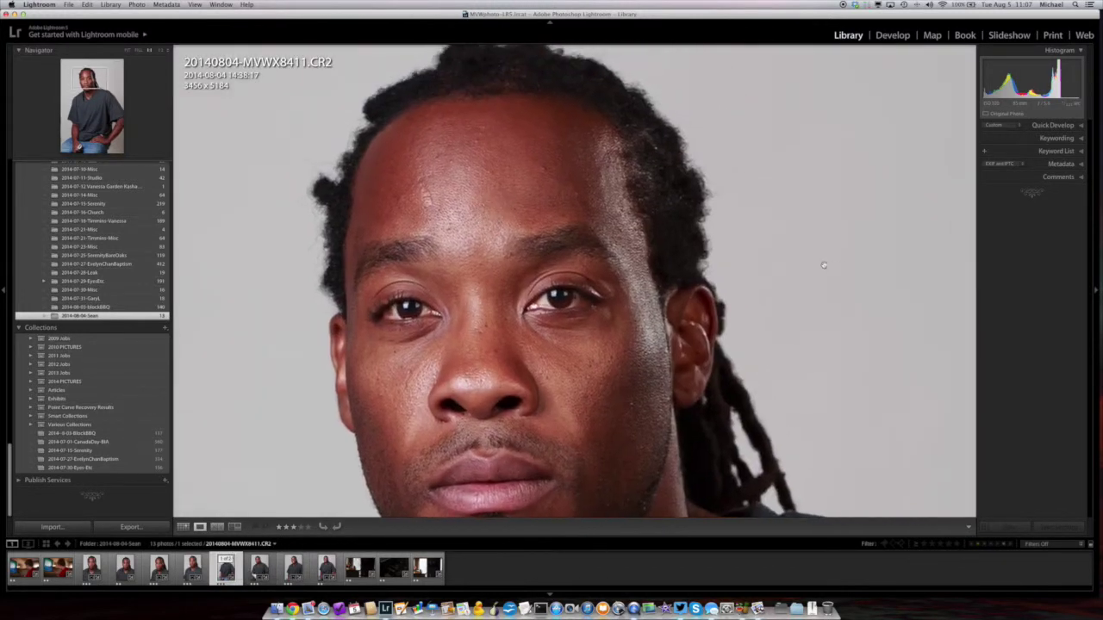
- In Develop, heal the small forehead blemish with Spot Removal and set its source to the clean skin right beside it
{"action": "left_click", "coordinate": [893, 35]}
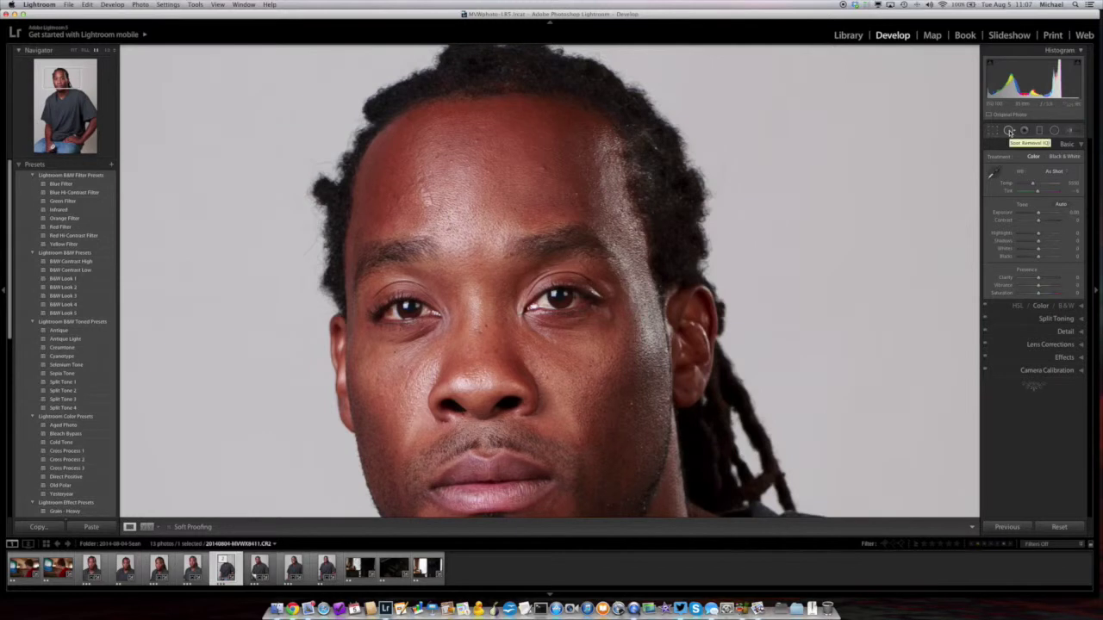
{"action": "left_click", "coordinate": [1009, 131]}
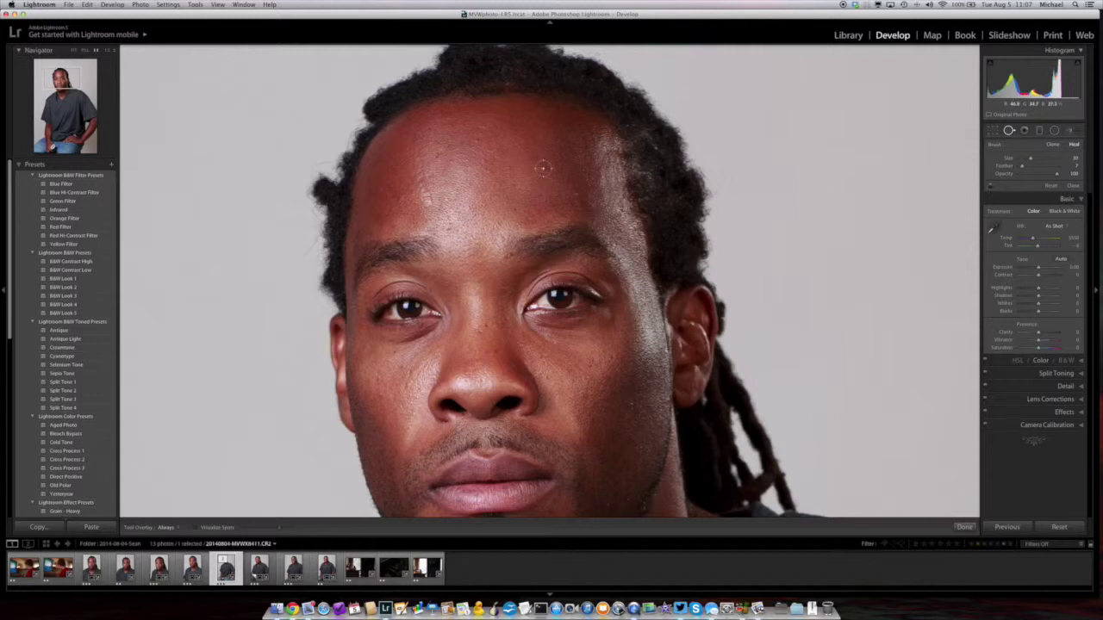
{"action": "left_click", "coordinate": [543, 168]}
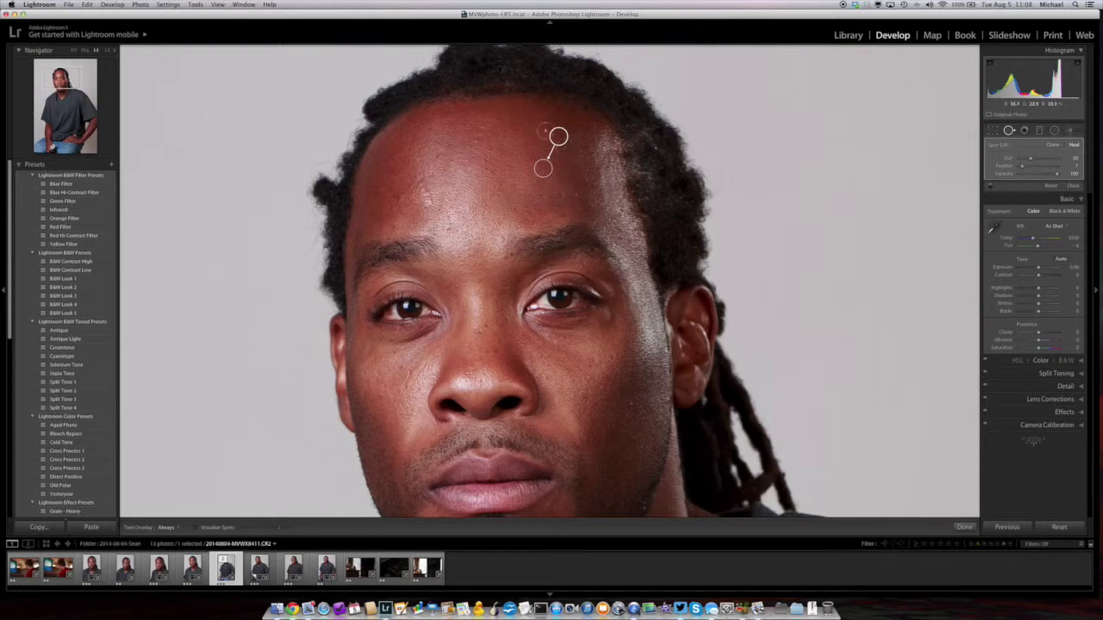
{"action": "left_click", "coordinate": [563, 141], "text": "alt"}
{"action": "left_click", "coordinate": [598, 159]}
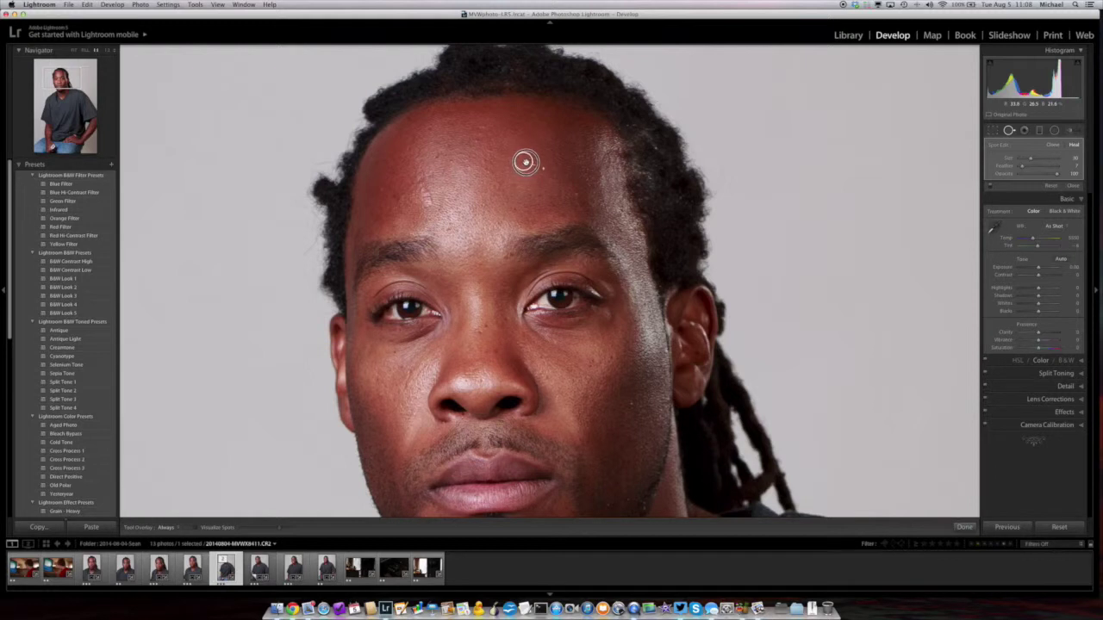
{"action": "left_click", "coordinate": [524, 163]}
- Heal the shiny forehead patch above the eyebrow with a short Spot Removal stroke and reposition its source to the skin just above
{"action": "left_click_drag", "start_coordinate": [426, 191], "coordinate": [426, 206]}
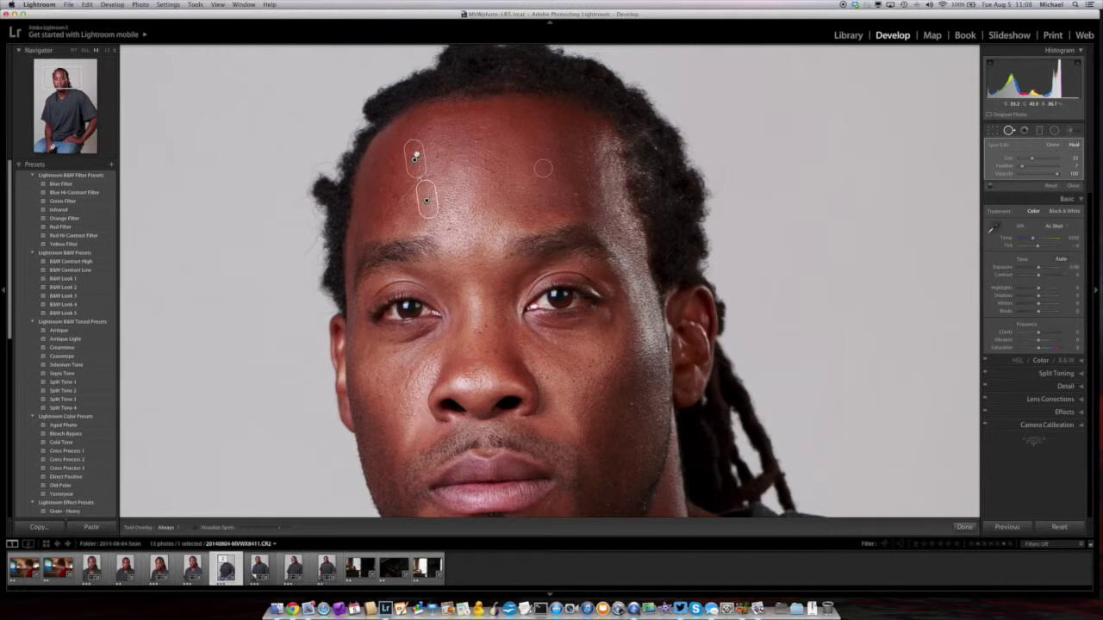
{"action": "left_click", "coordinate": [415, 153], "text": "alt"}
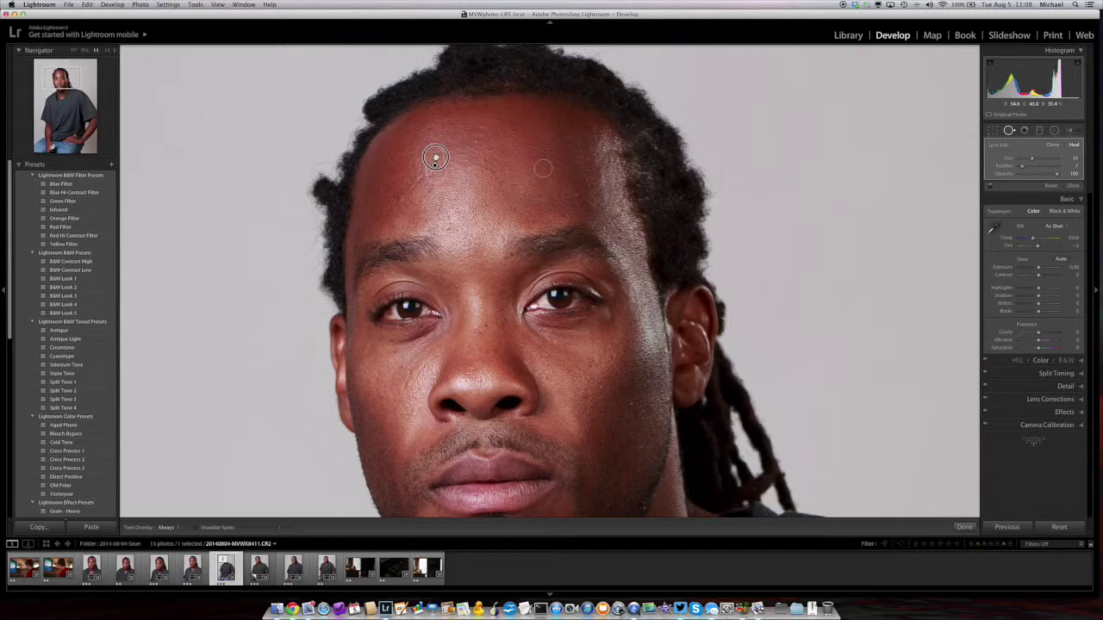
{"action": "left_click_drag", "start_coordinate": [435, 158], "coordinate": [434, 169]}
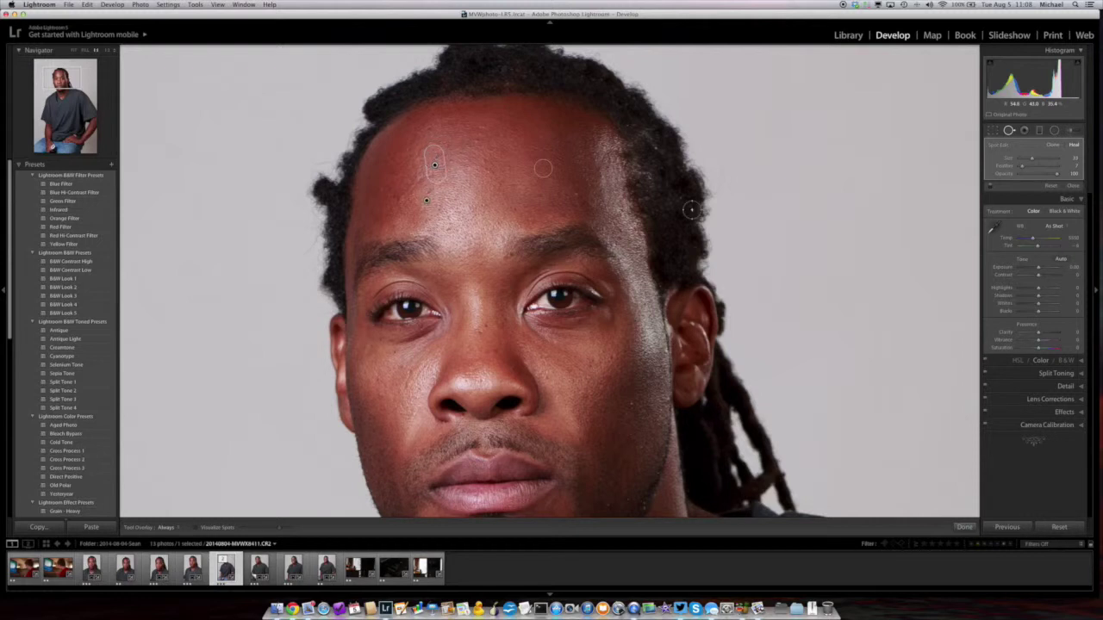
- Heal the remaining blemishes on the upper forehead with small Spot Removal spots sourced from the adjacent skin
{"action": "left_click", "coordinate": [1010, 131]}
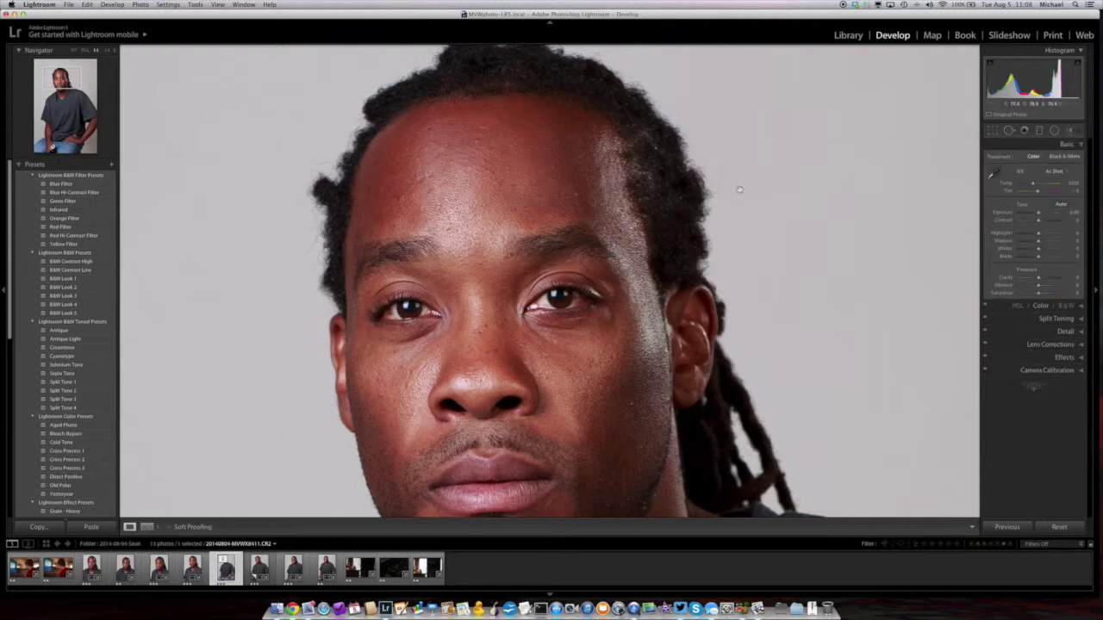
{"action": "left_click", "coordinate": [1010, 131]}
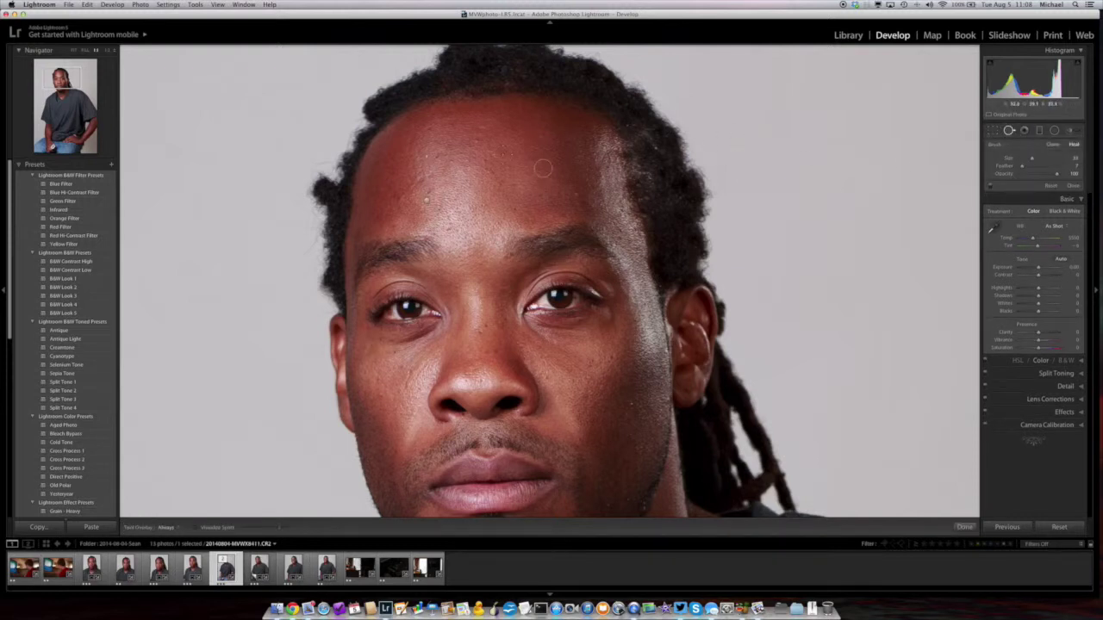
{"action": "left_click_drag", "start_coordinate": [433, 188], "coordinate": [427, 205]}
{"action": "left_click", "coordinate": [437, 154]}
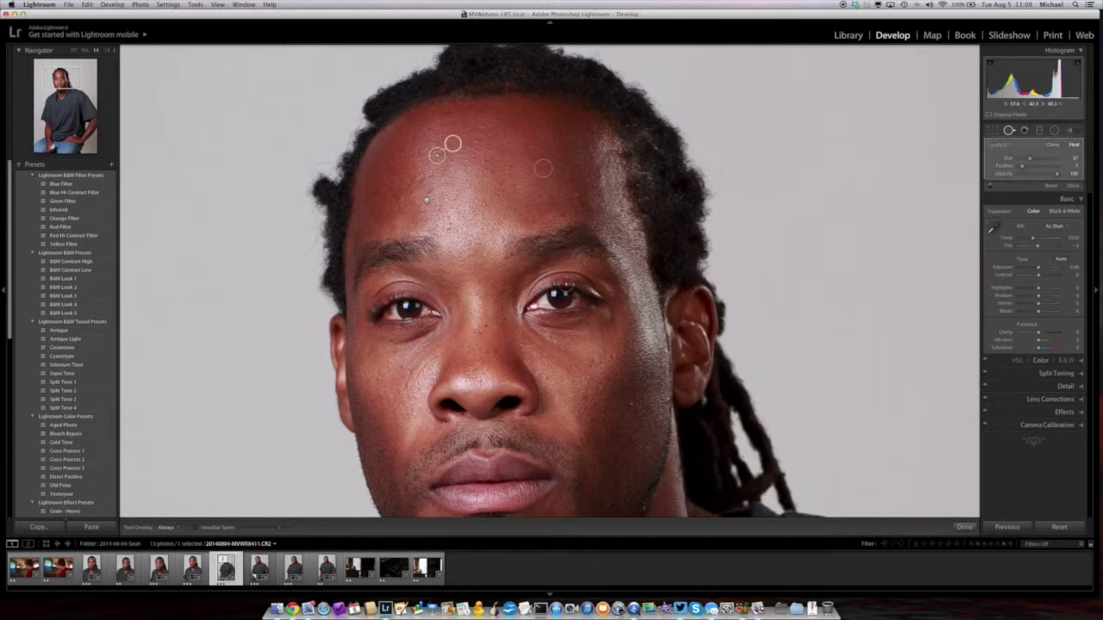
{"action": "left_click", "coordinate": [449, 166]}
{"action": "left_click", "coordinate": [441, 165]}
{"action": "left_click", "coordinate": [1008, 131]}
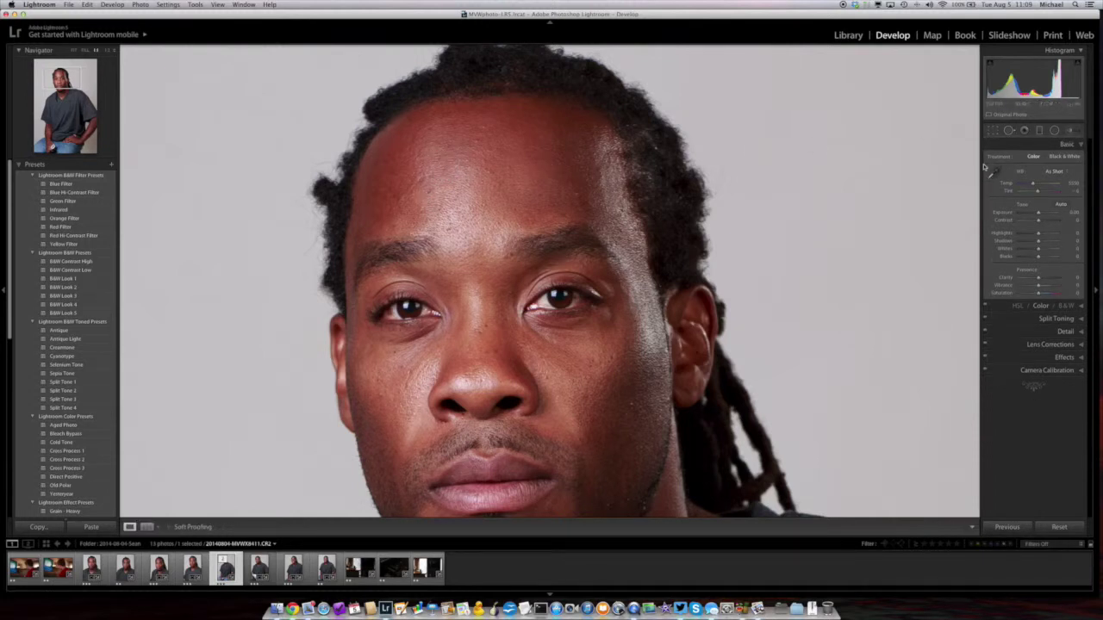
- Heal the uneven forehead patch above the eyebrow with a short Spot Removal stroke and move its source to the skin just below
{"action": "left_click", "coordinate": [1009, 130]}
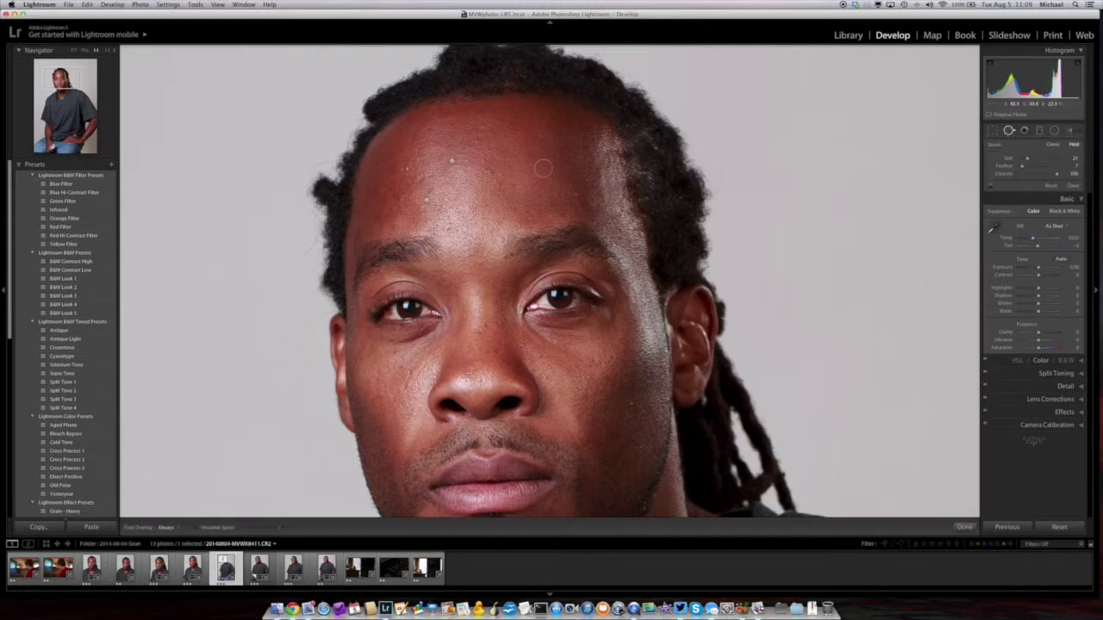
{"action": "left_click_drag", "start_coordinate": [414, 174], "coordinate": [428, 183]}
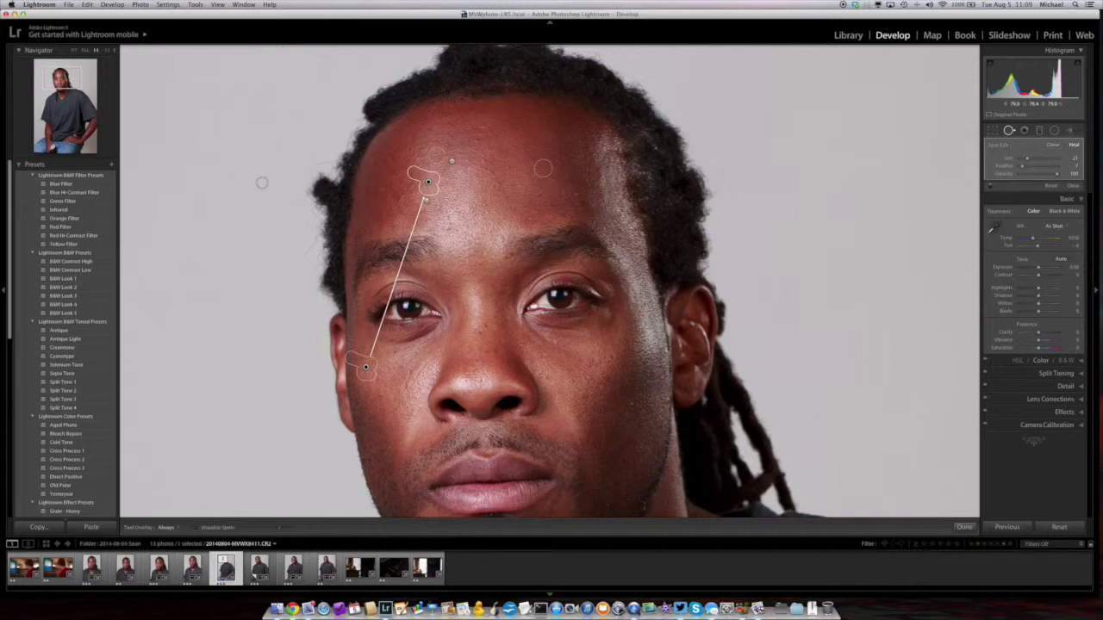
{"action": "left_click_drag", "start_coordinate": [366, 367], "coordinate": [419, 221]}
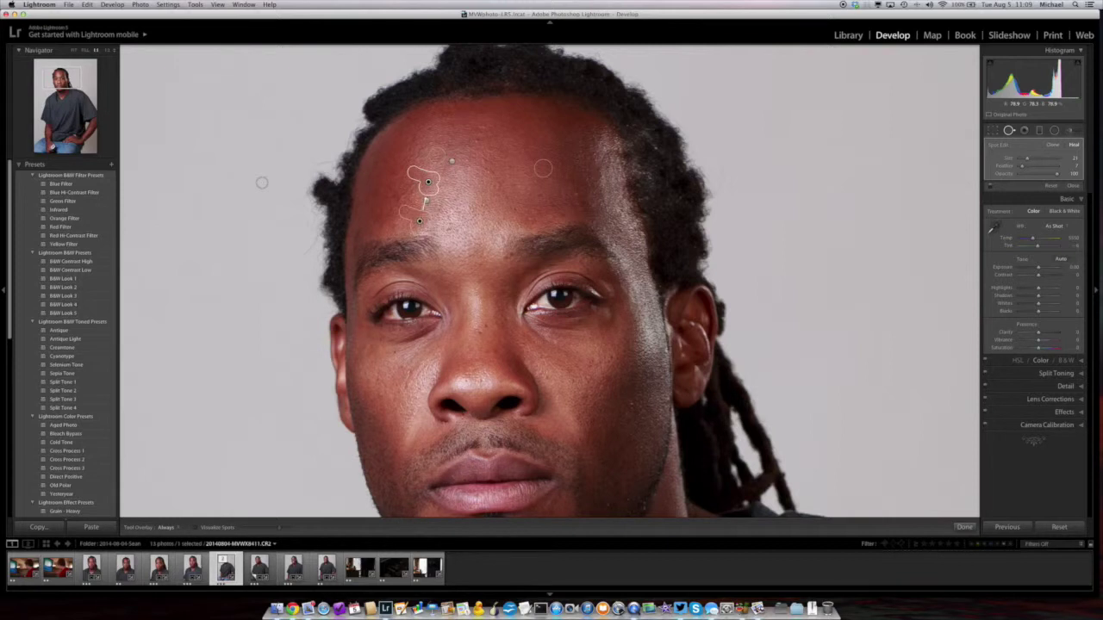
{"action": "mouse_move", "coordinate": [419, 222]}
{"action": "left_mouse_down"}
{"action": "mouse_move", "coordinate": [452, 259]}
{"action": "mouse_move", "coordinate": [375, 340]}
{"action": "mouse_move", "coordinate": [428, 221]}
{"action": "left_mouse_up"}
{"action": "left_click", "coordinate": [409, 208]}
{"action": "left_click", "coordinate": [408, 208]}
{"action": "left_click", "coordinate": [1009, 131]}
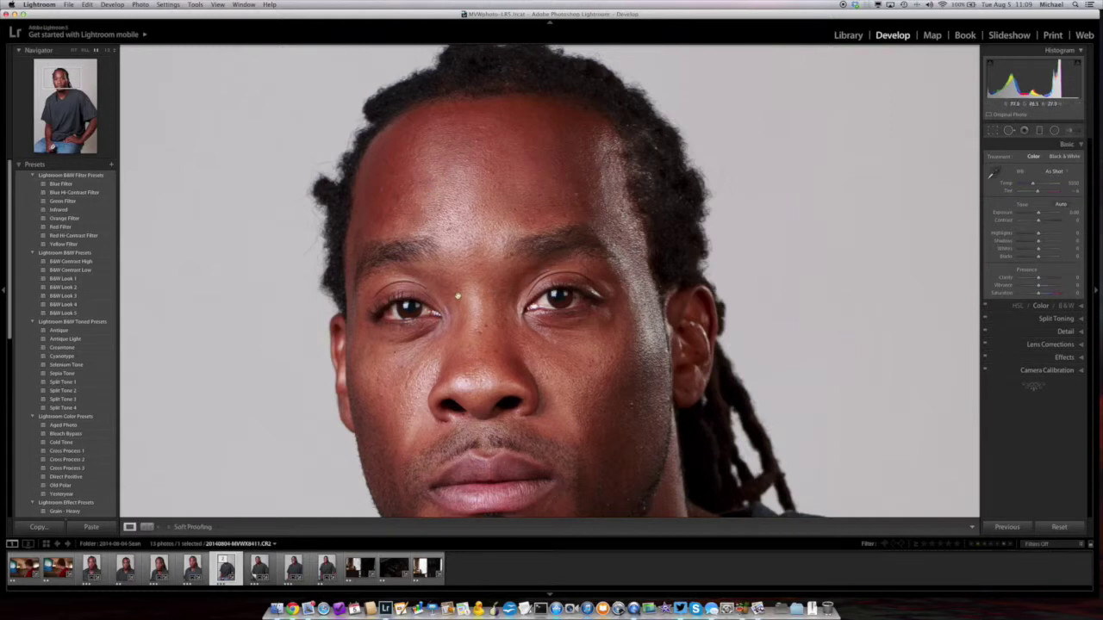
- Try healing a small spot near the hairline with Spot Removal, then delete it
{"action": "left_click", "coordinate": [1009, 131]}
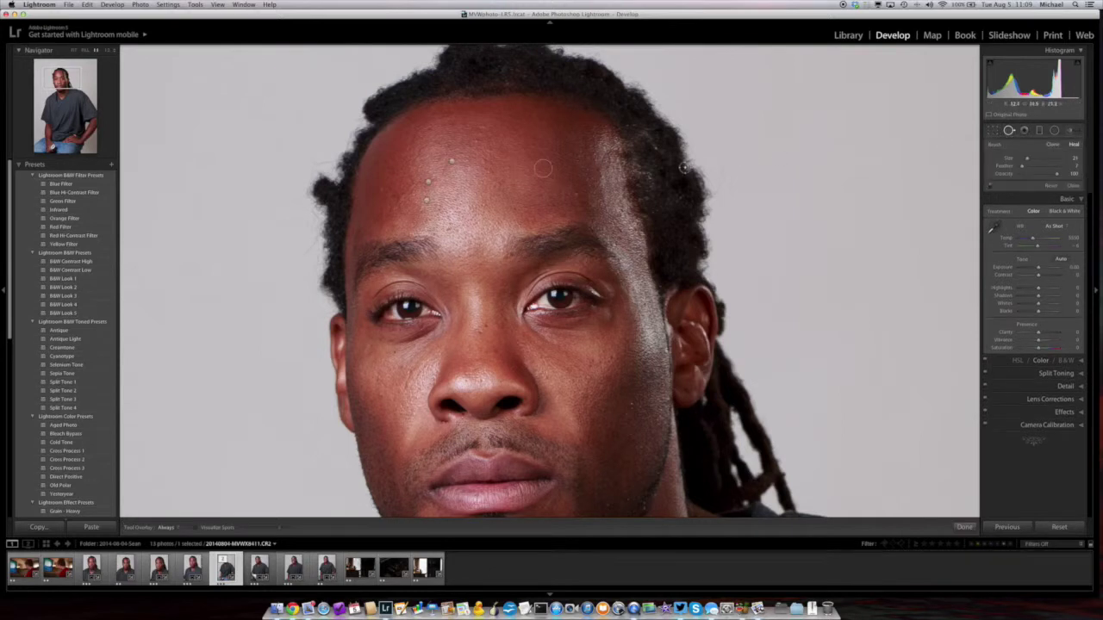
{"action": "left_click", "coordinate": [474, 140]}
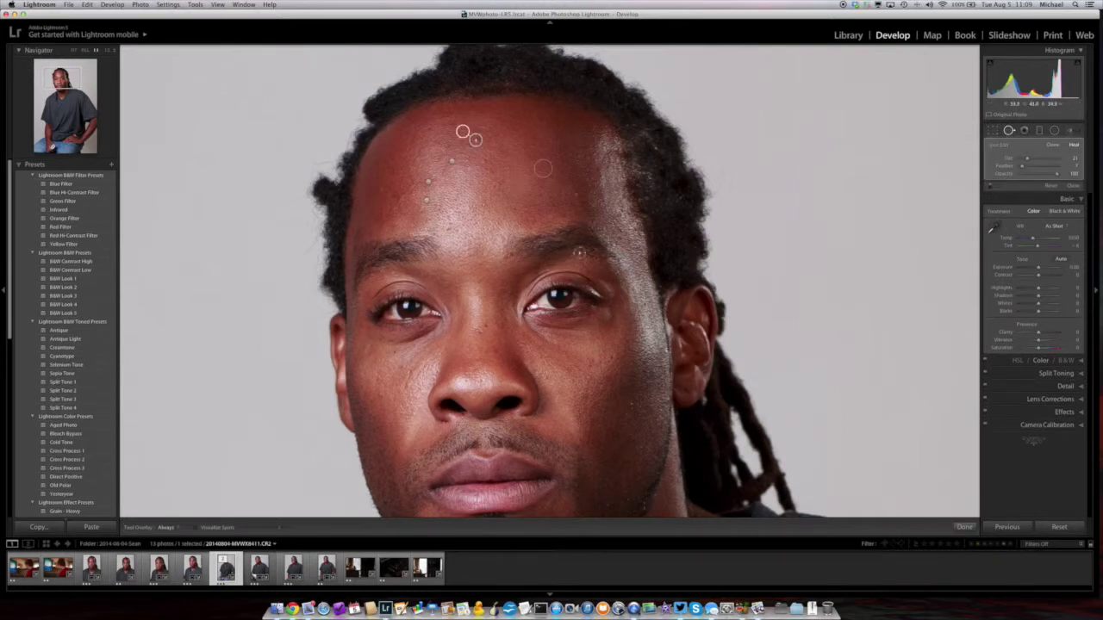
{"action": "mouse_move", "coordinate": [1058, 177]}
{"action": "left_mouse_down"}
{"action": "mouse_move", "coordinate": [1004, 177]}
{"action": "mouse_move", "coordinate": [1058, 177]}
{"action": "left_mouse_up"}
{"action": "key", "text": "Delete"}
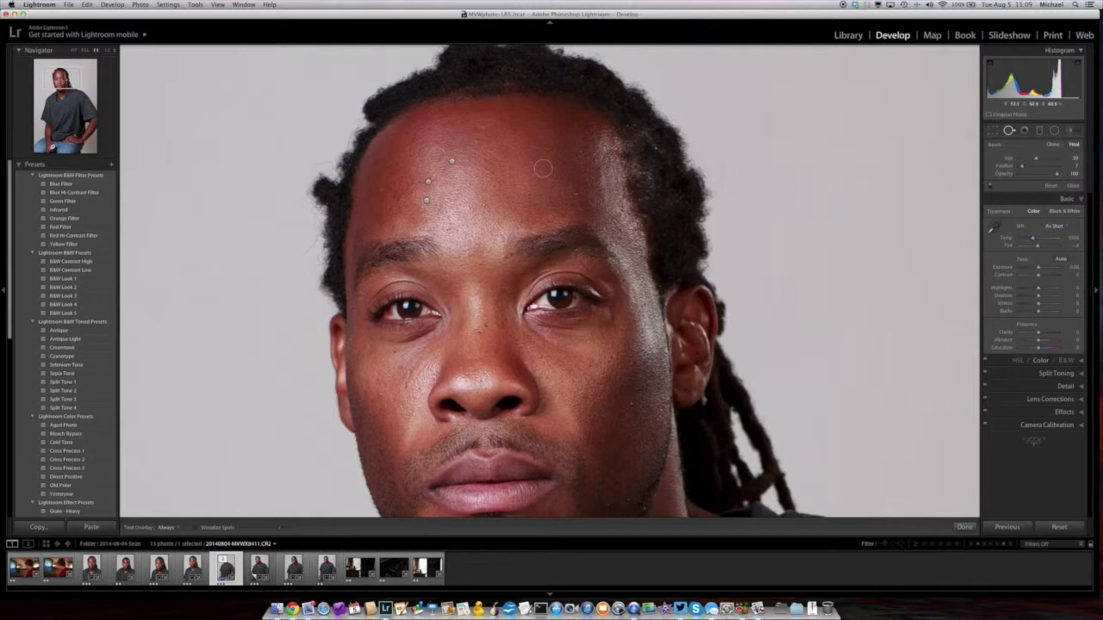
- Heal the large shiny area of the central forehead with a size 75 stroke and set its source to the opposite side of the forehead
{"action": "mouse_move", "coordinate": [435, 222]}
{"action": "left_mouse_down"}
{"action": "mouse_move", "coordinate": [463, 234]}
{"action": "mouse_move", "coordinate": [497, 226]}
{"action": "mouse_move", "coordinate": [460, 196]}
{"action": "mouse_move", "coordinate": [456, 170]}
{"action": "mouse_move", "coordinate": [471, 181]}
{"action": "left_mouse_up"}
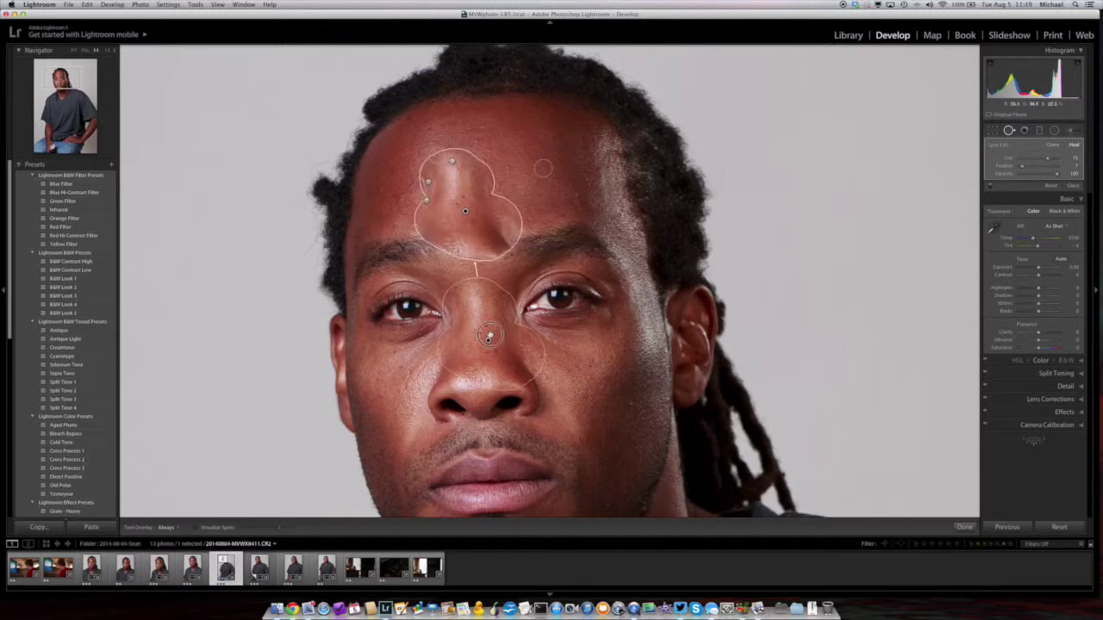
{"action": "left_click", "coordinate": [538, 153], "text": "super"}
{"action": "left_click_drag", "start_coordinate": [539, 161], "coordinate": [538, 168]}
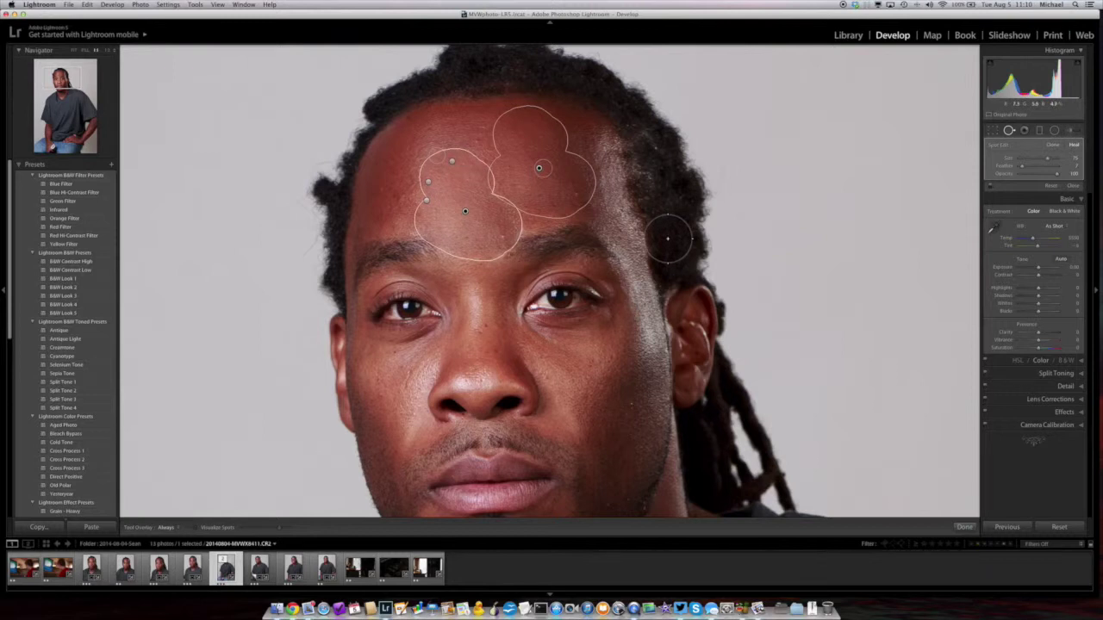
{"action": "left_click", "coordinate": [1010, 130]}
- Lower the large forehead heal's opacity to about 46, comparing the before and after versions side by side
{"action": "left_click", "coordinate": [1009, 130]}
{"action": "left_click_drag", "start_coordinate": [1056, 173], "coordinate": [1038, 186]}
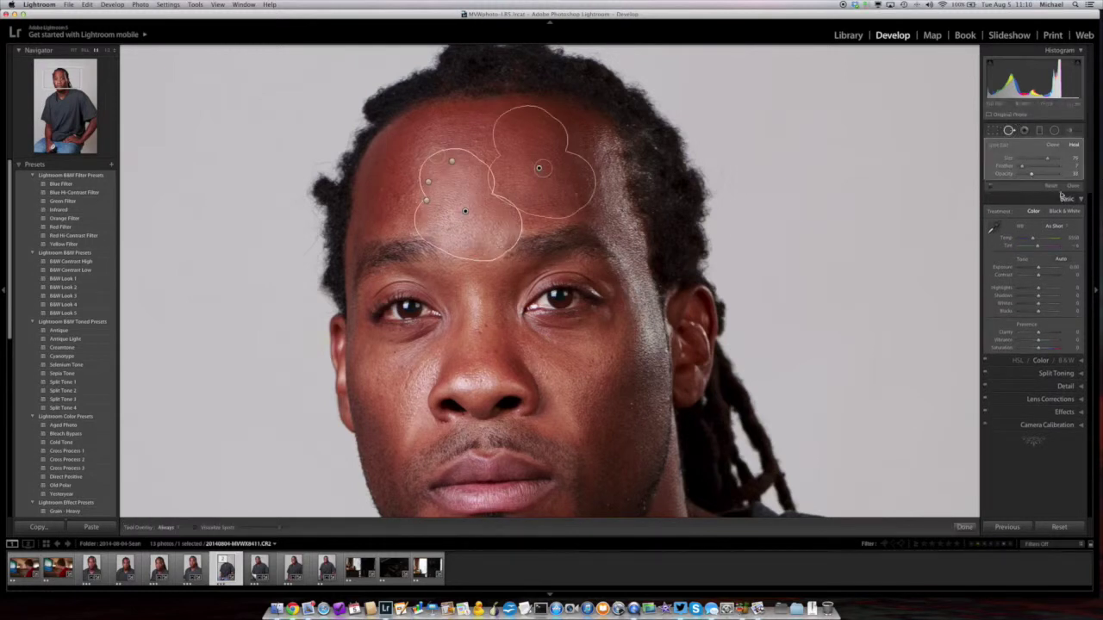
{"action": "left_click_drag", "start_coordinate": [1037, 176], "coordinate": [1042, 174]}
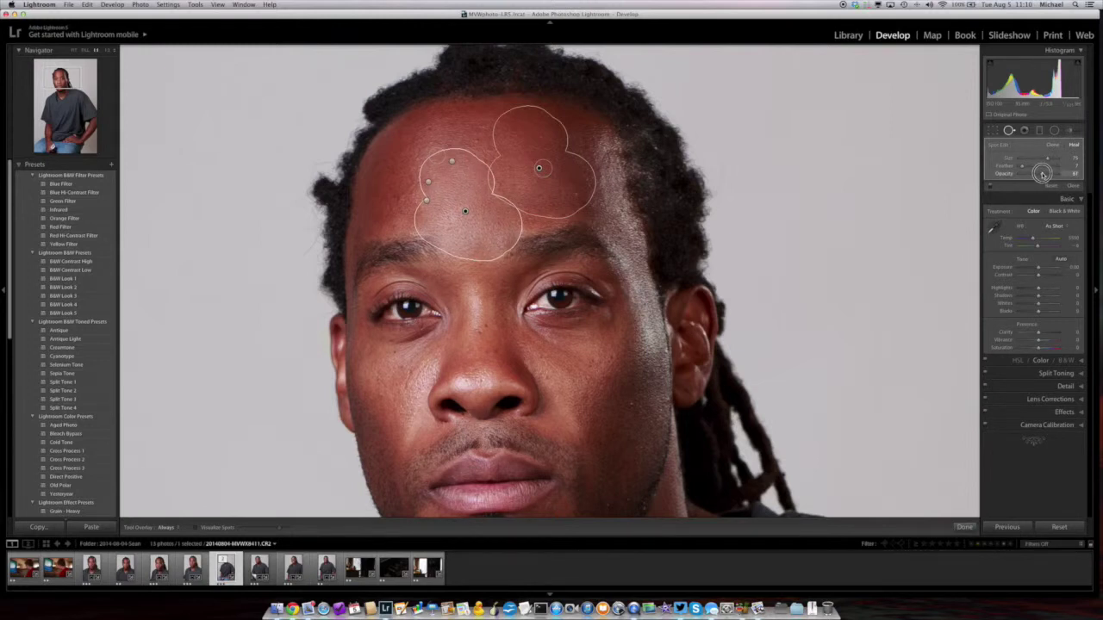
{"action": "left_click", "coordinate": [1009, 130]}
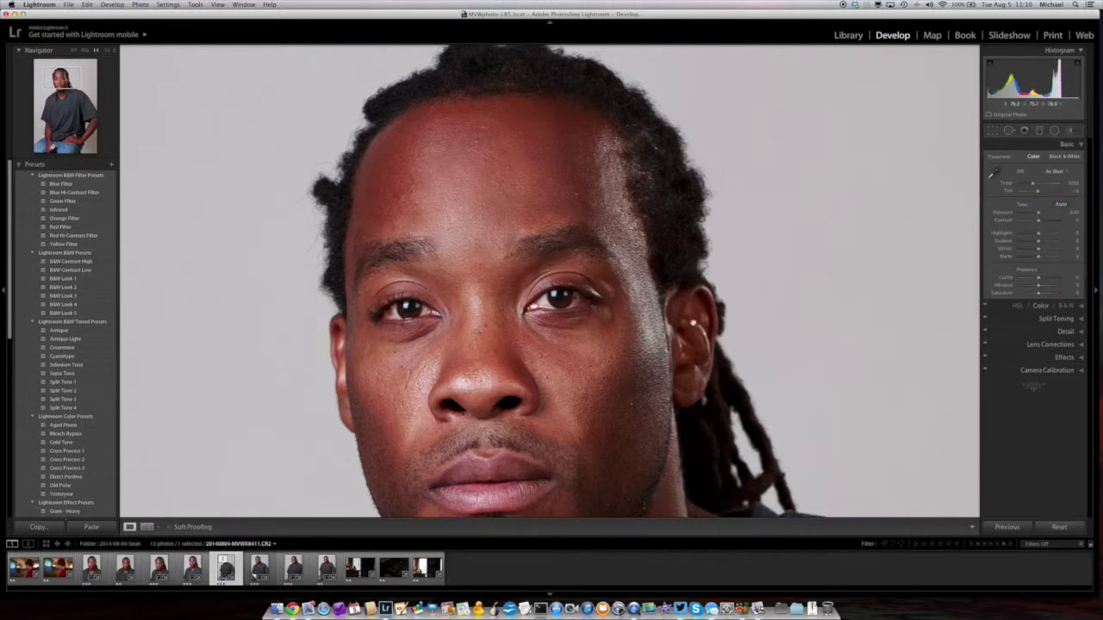
{"action": "left_click", "coordinate": [147, 528]}
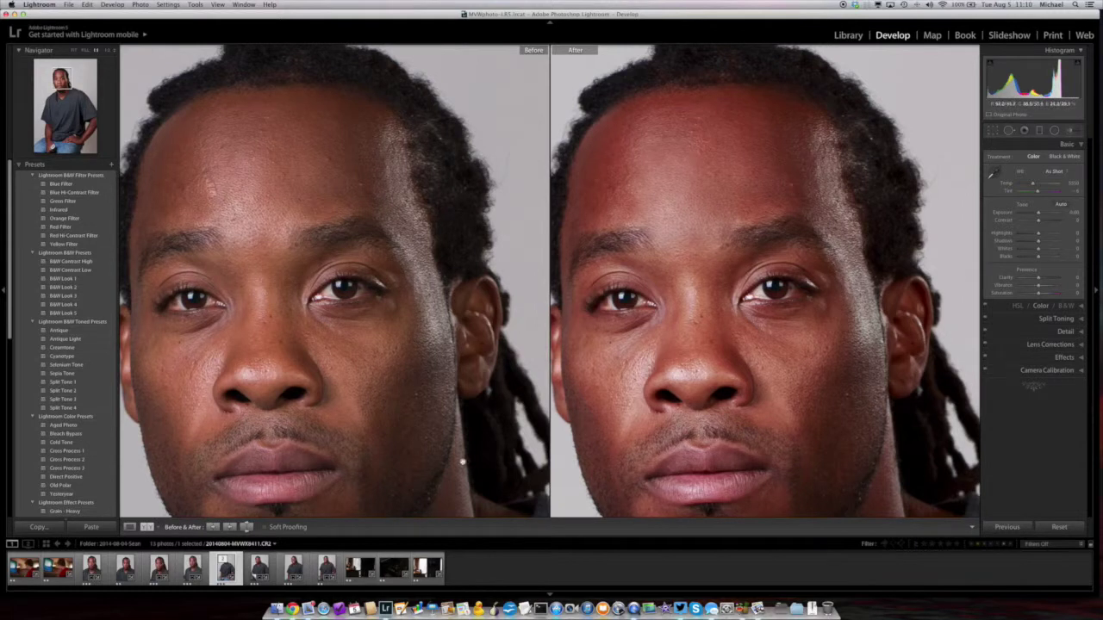
{"action": "left_click", "coordinate": [1009, 130]}
{"action": "left_click", "coordinate": [681, 201]}
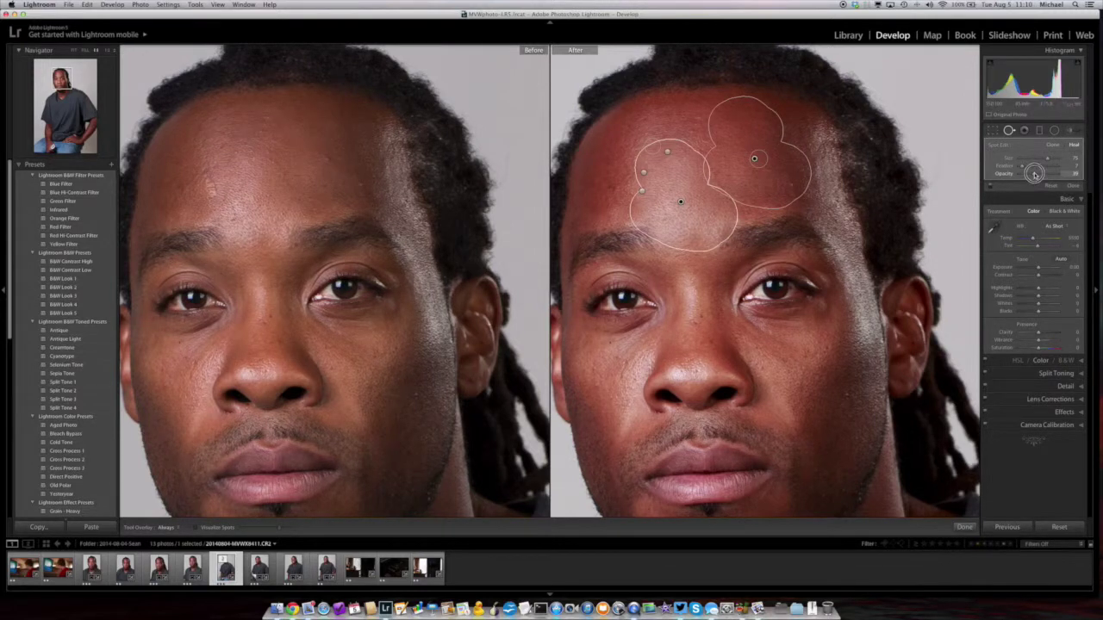
{"action": "left_click_drag", "start_coordinate": [1033, 175], "coordinate": [1037, 174]}
{"action": "left_click", "coordinate": [1009, 131]}
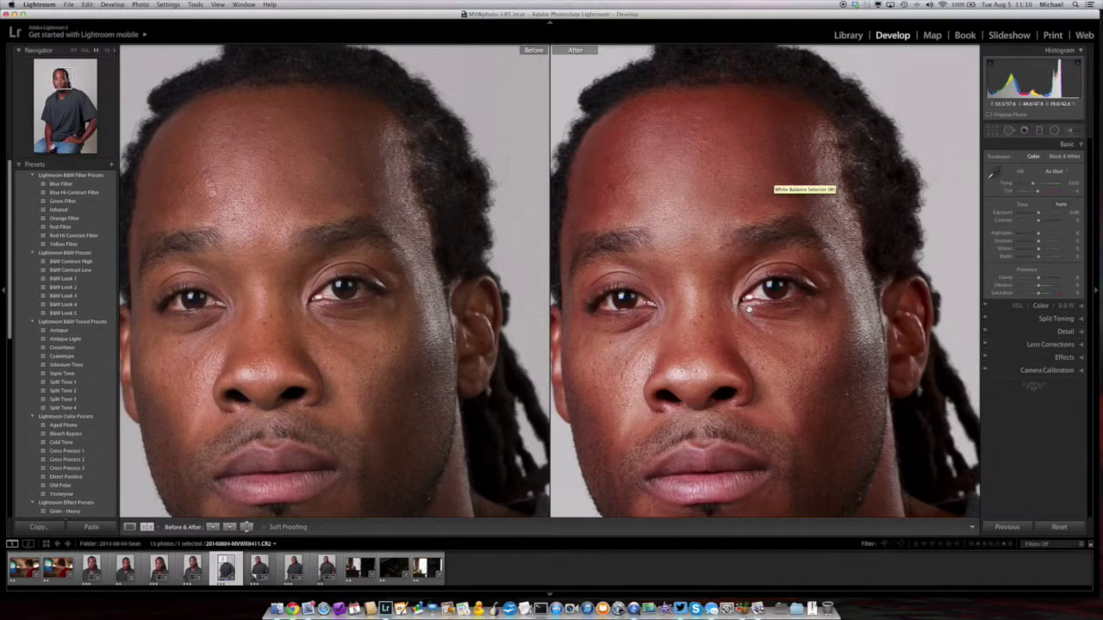
- Try healing the white of the subject's right eye with a small Spot Removal stroke sourced from the other eye
{"action": "key", "text": "q"}
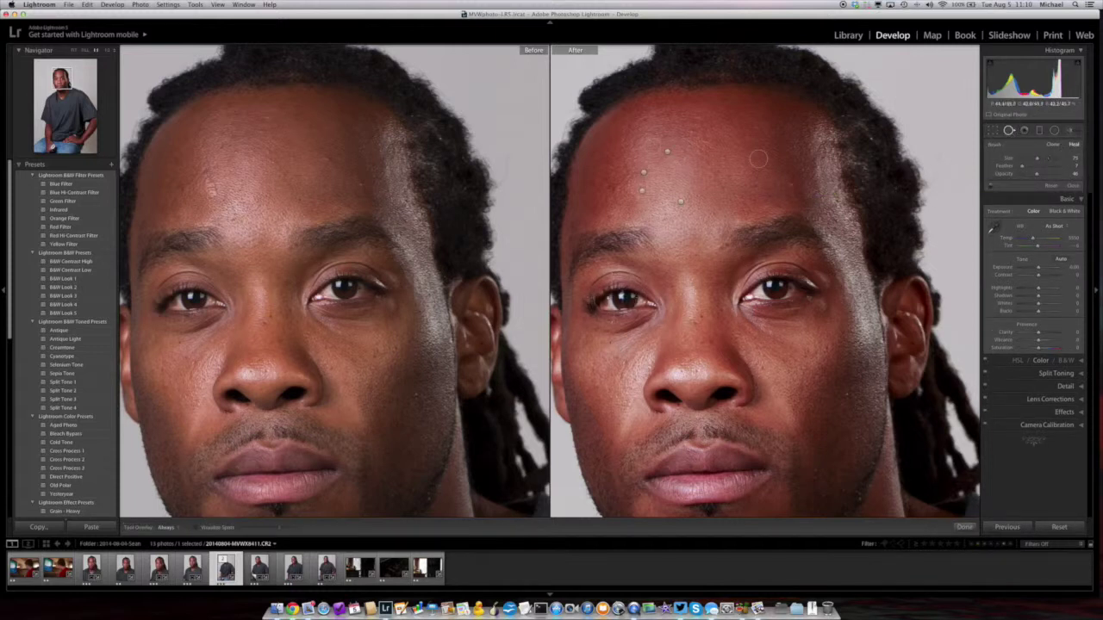
{"action": "scroll", "coordinate": [604, 300], "scroll_direction": "down", "scroll_amount": 2}
{"action": "left_click", "coordinate": [606, 305]}
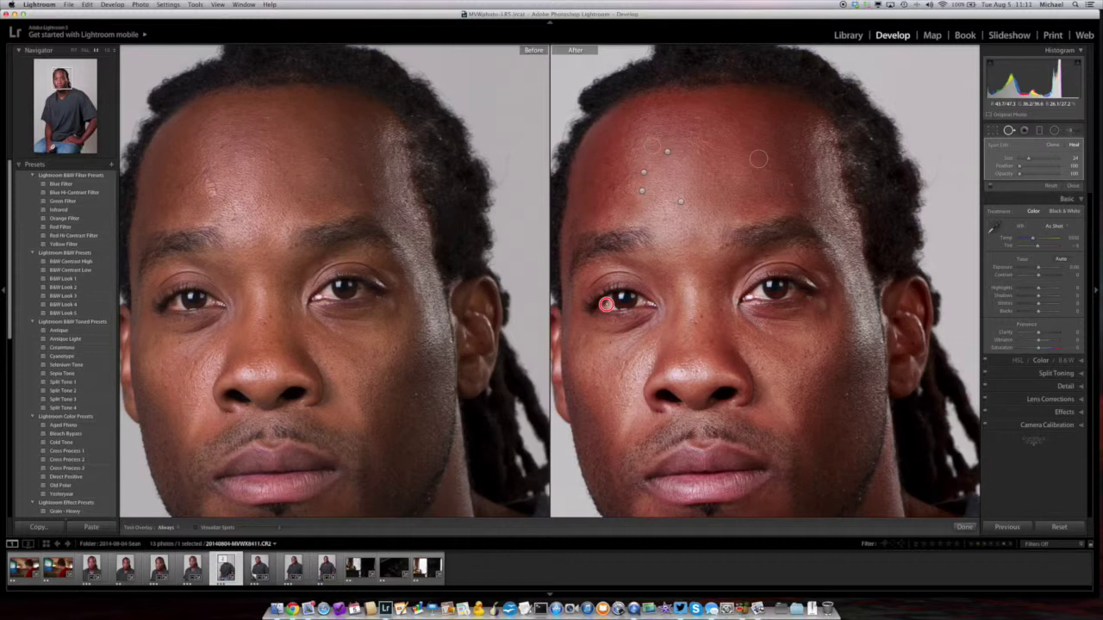
{"action": "left_click_drag", "start_coordinate": [607, 303], "coordinate": [754, 294]}
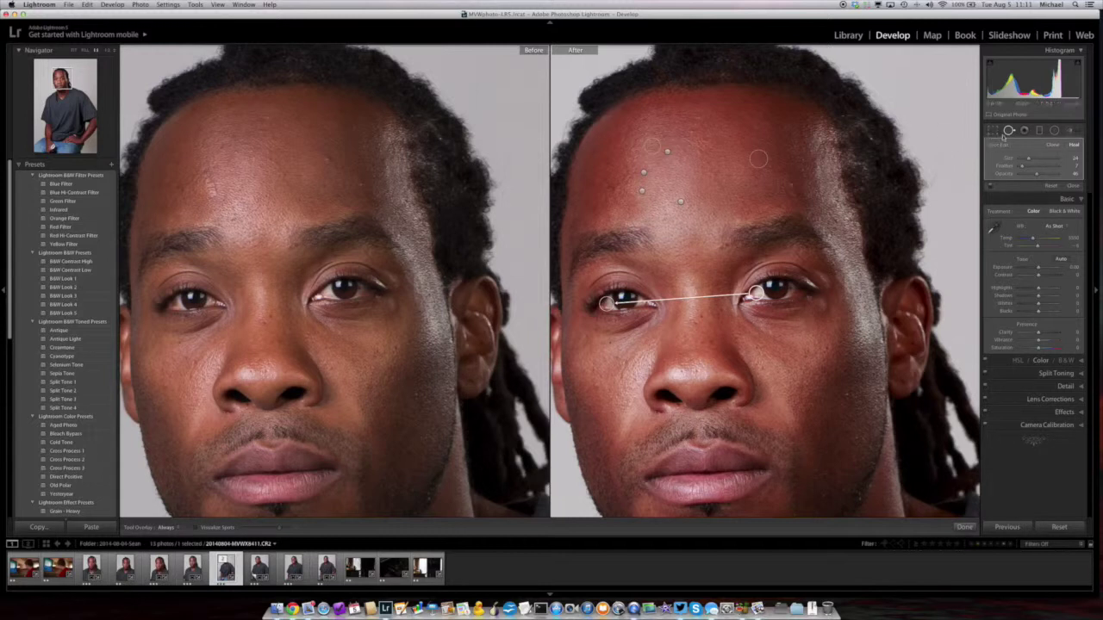
{"action": "left_click", "coordinate": [1007, 130]}
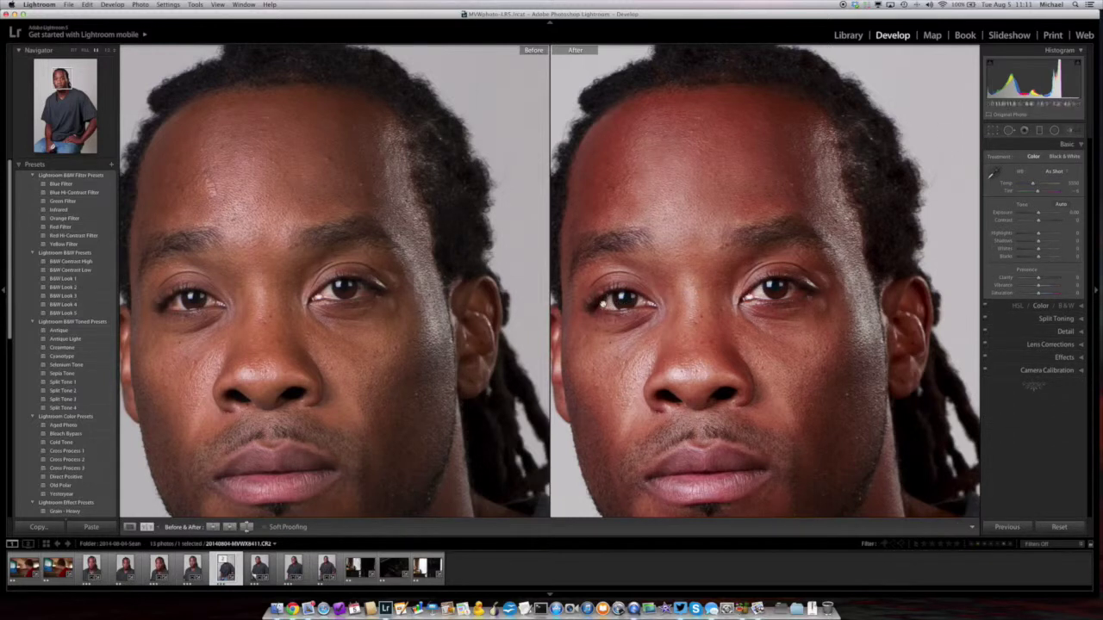
- Heal the outer white of the subject's left eye with a small spot and set its source on the other eye's inner white
{"action": "left_click_drag", "start_coordinate": [603, 298], "coordinate": [726, 246]}
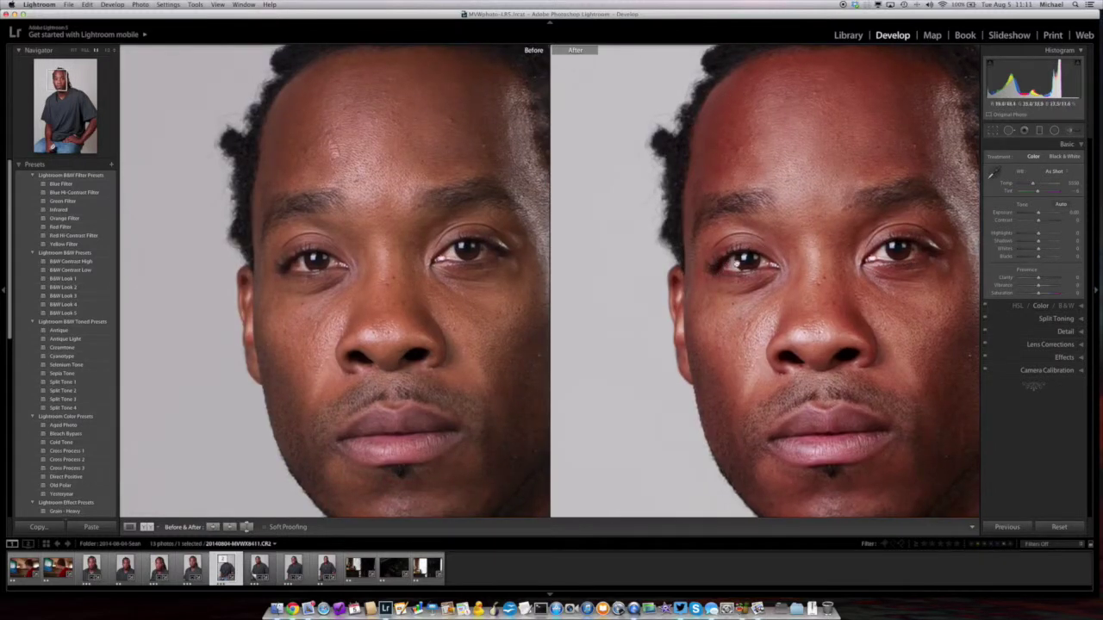
{"action": "left_click", "coordinate": [1010, 131]}
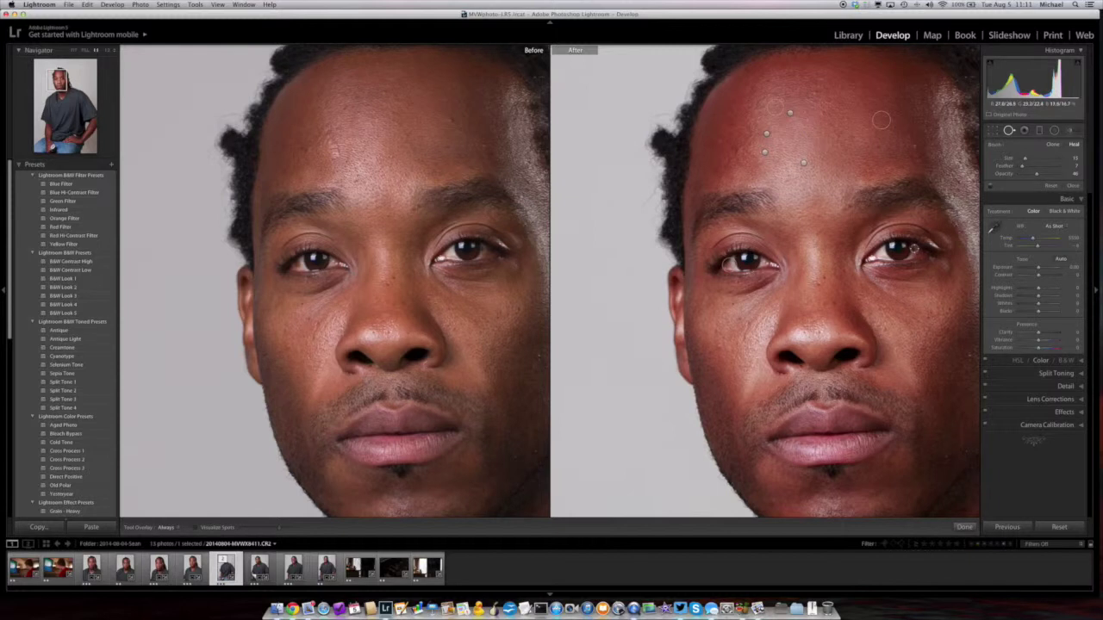
{"action": "mouse_move", "coordinate": [915, 248]}
{"action": "left_mouse_down"}
{"action": "mouse_move", "coordinate": [800, 272]}
{"action": "mouse_move", "coordinate": [762, 263]}
{"action": "left_mouse_up"}
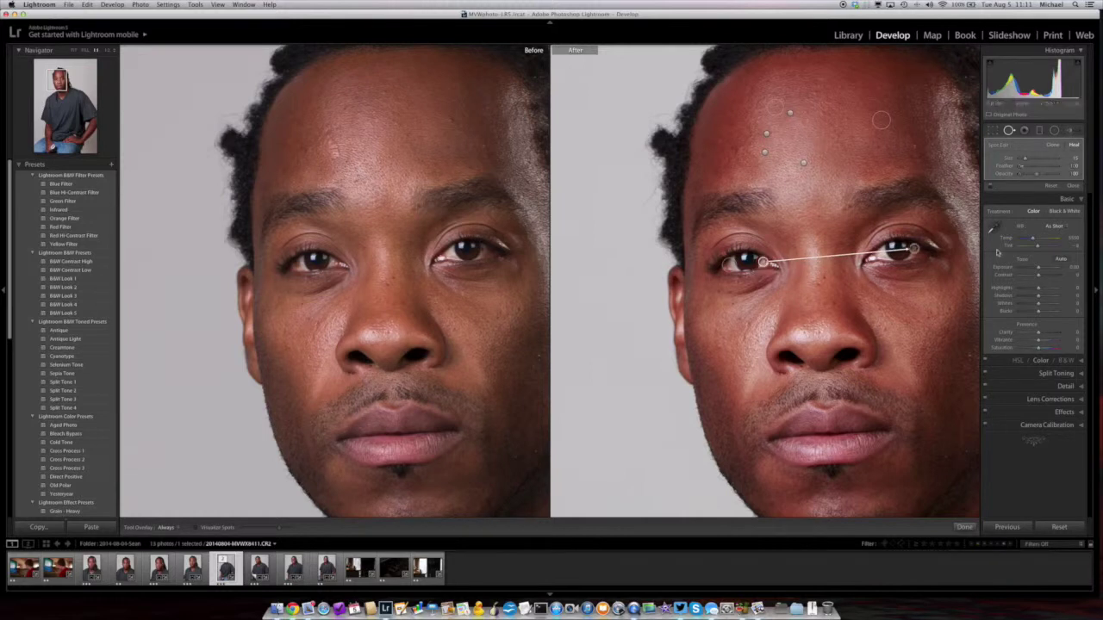
{"action": "left_click", "coordinate": [1009, 130]}
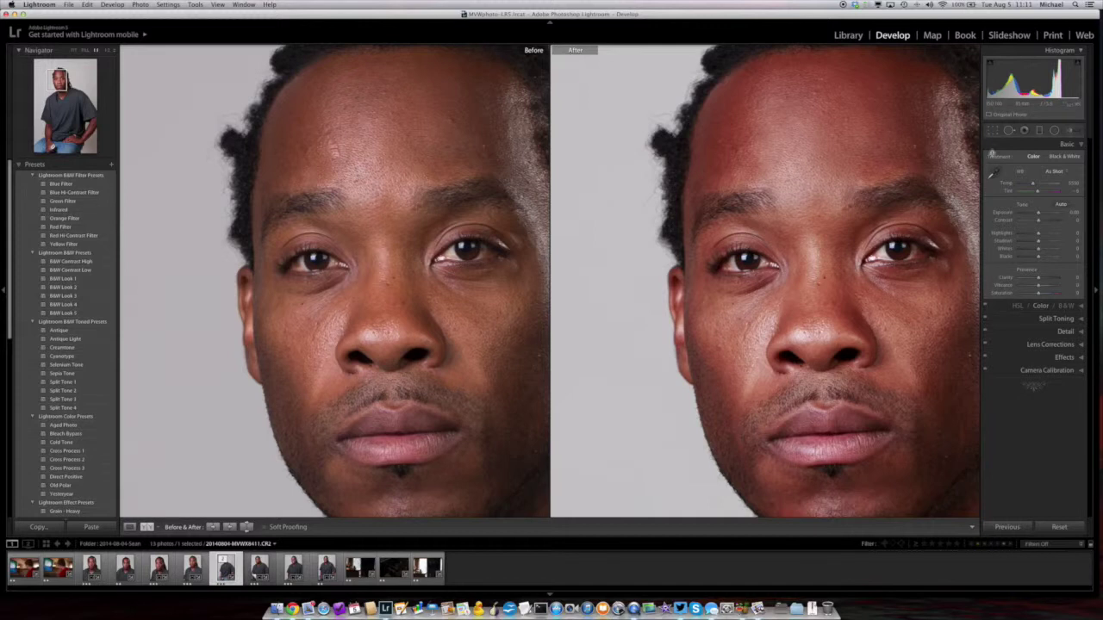
- Heal the small blemish on the subject's right cheek with a Spot Removal spot sourced from the skin beside it
{"action": "left_click_drag", "start_coordinate": [829, 238], "coordinate": [783, 182]}
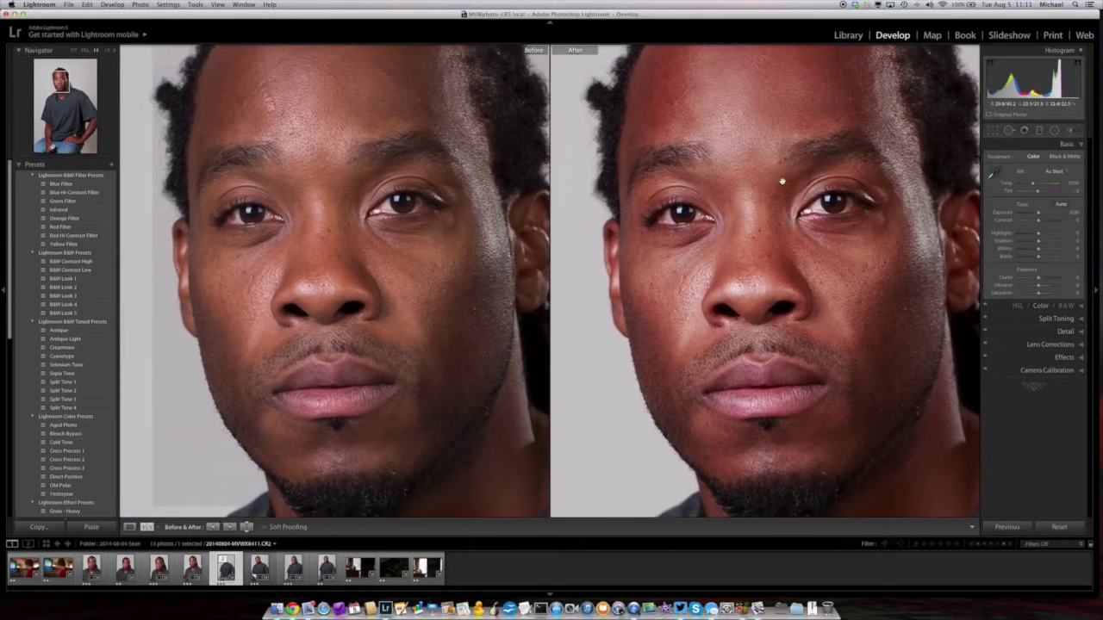
{"action": "left_click", "coordinate": [1009, 131]}
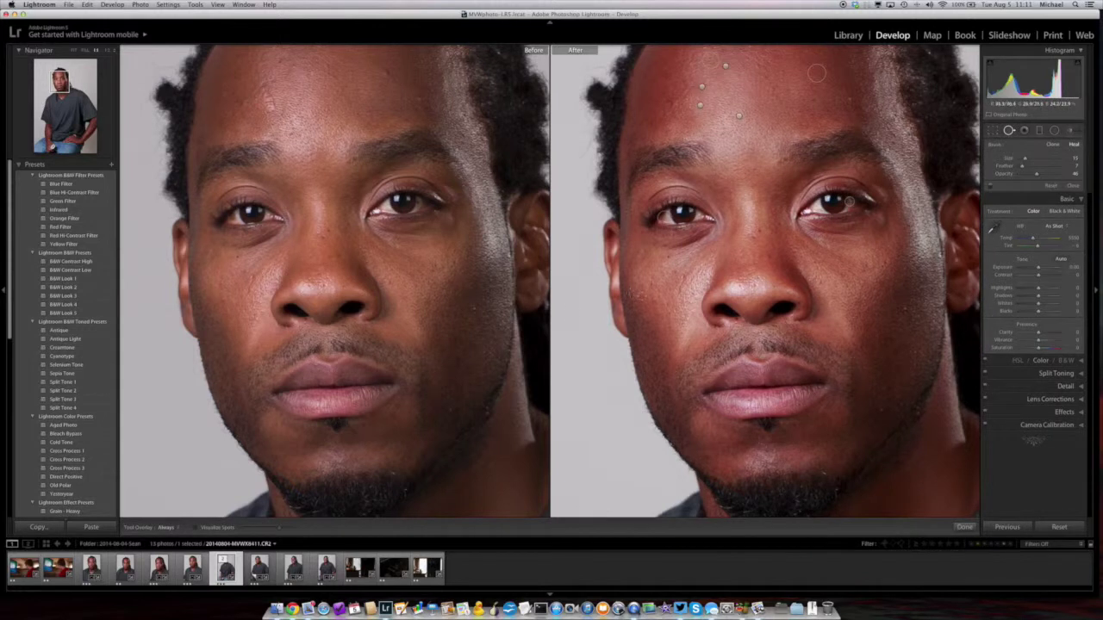
{"action": "left_click", "coordinate": [656, 297]}
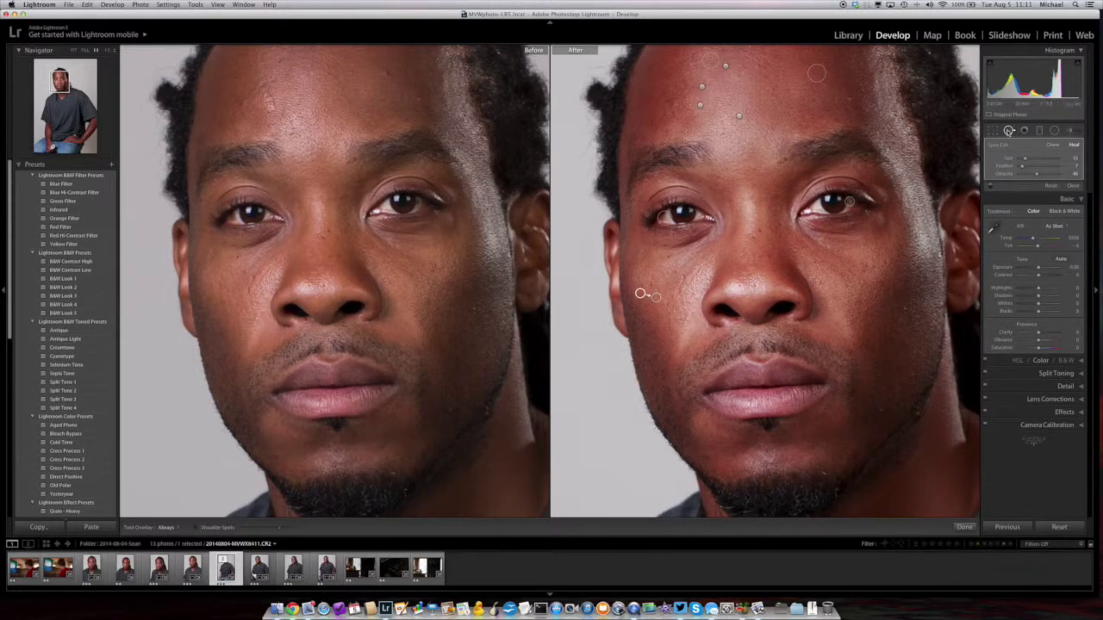
{"action": "left_click", "coordinate": [1011, 132]}
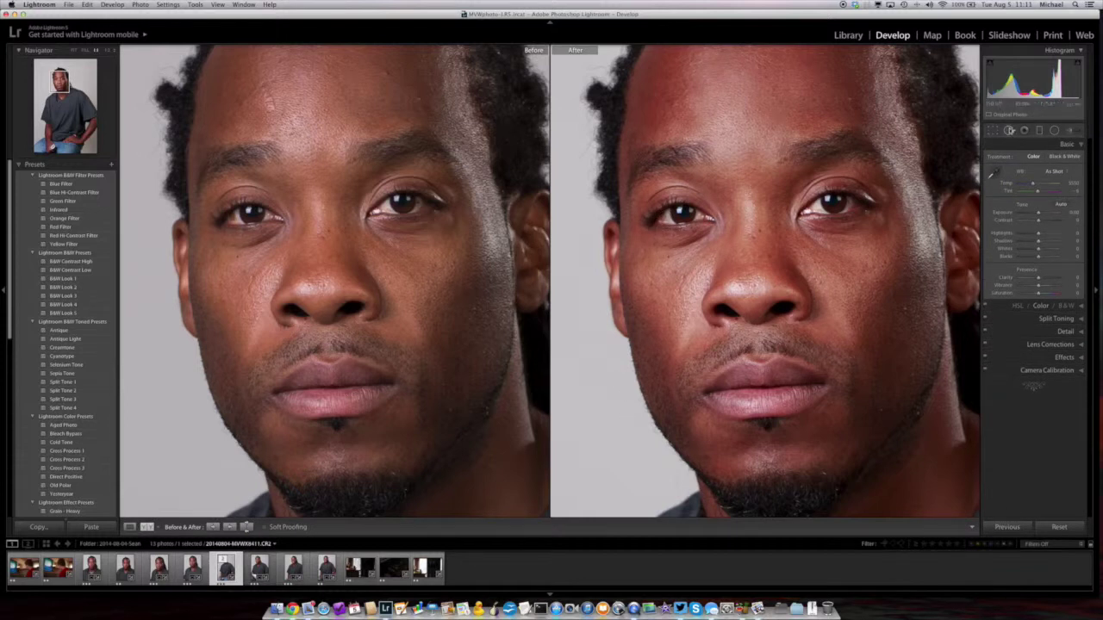
- Paint a short heal stroke across the subject's right cheek edge, then close Spot Removal and compare the whole portrait before and after
{"action": "left_click", "coordinate": [1008, 130]}
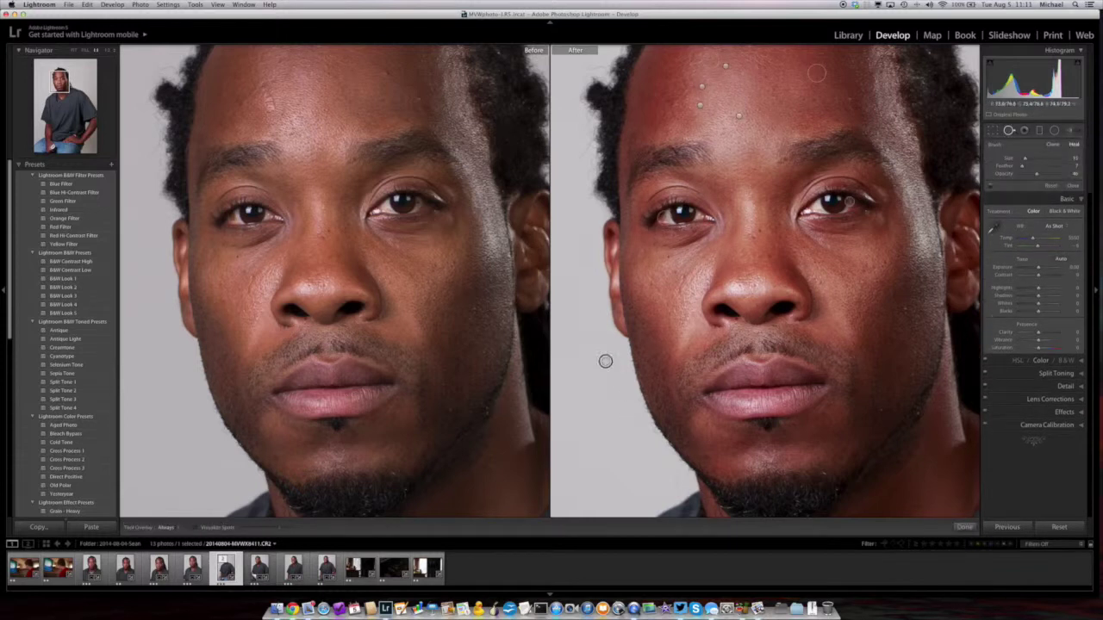
{"action": "left_click_drag", "start_coordinate": [605, 362], "coordinate": [659, 353]}
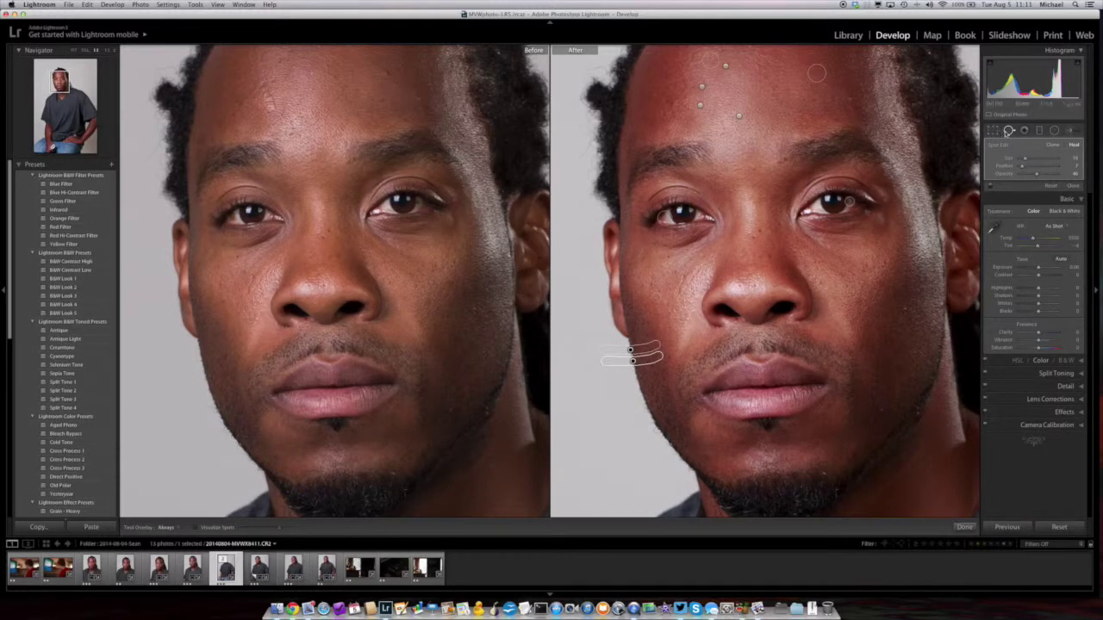
{"action": "left_click", "coordinate": [1009, 131]}
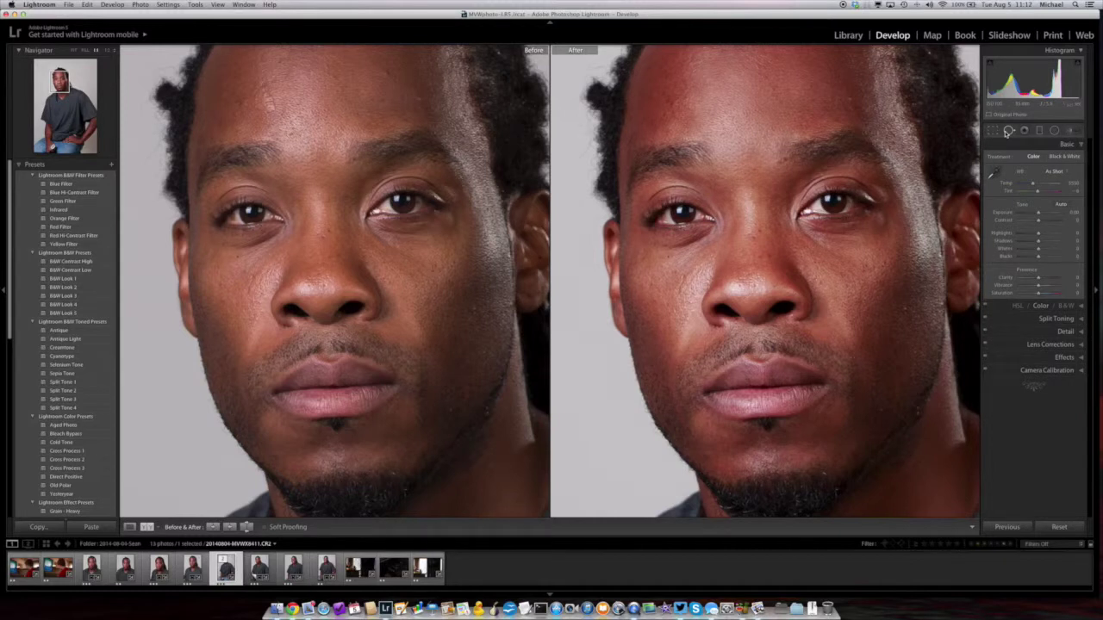
{"action": "left_click", "coordinate": [939, 189]}
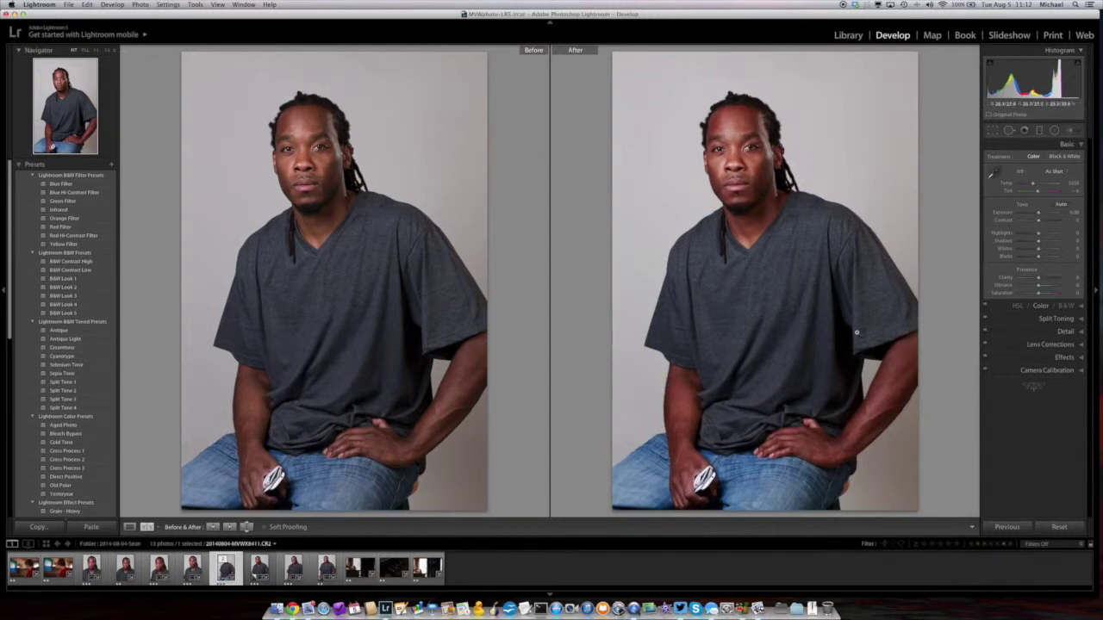
- Heal the light scar near the knuckles of the subject's left hand with a full-opacity Spot Removal spot sourced from skin beside it
{"action": "left_click", "coordinate": [802, 433]}
{"action": "left_click_drag", "start_coordinate": [802, 434], "coordinate": [762, 285]}
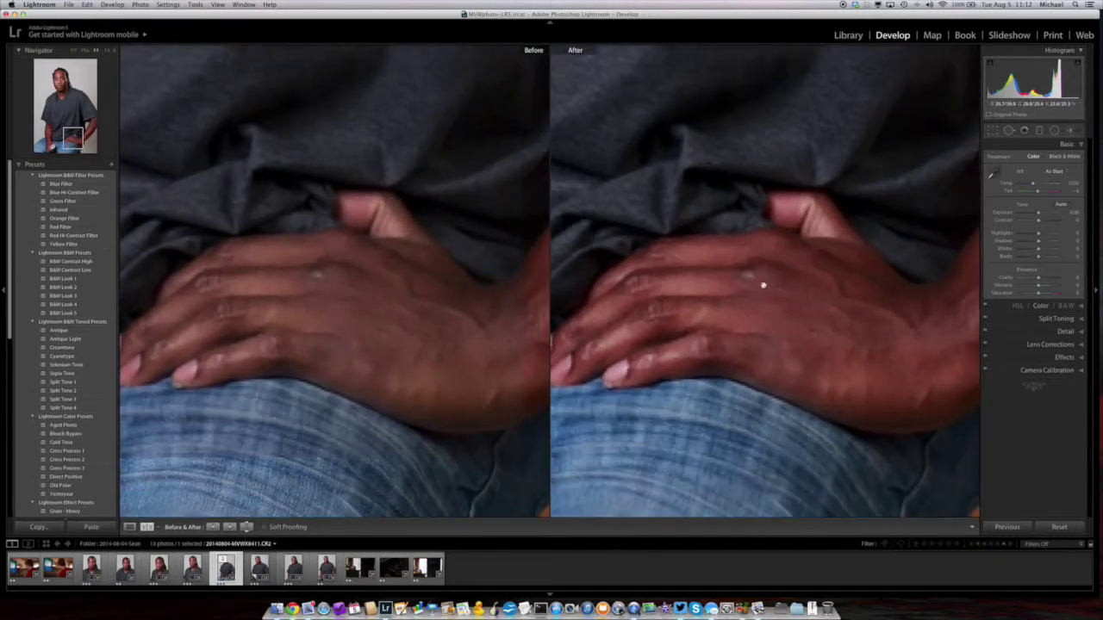
{"action": "key", "text": "q"}
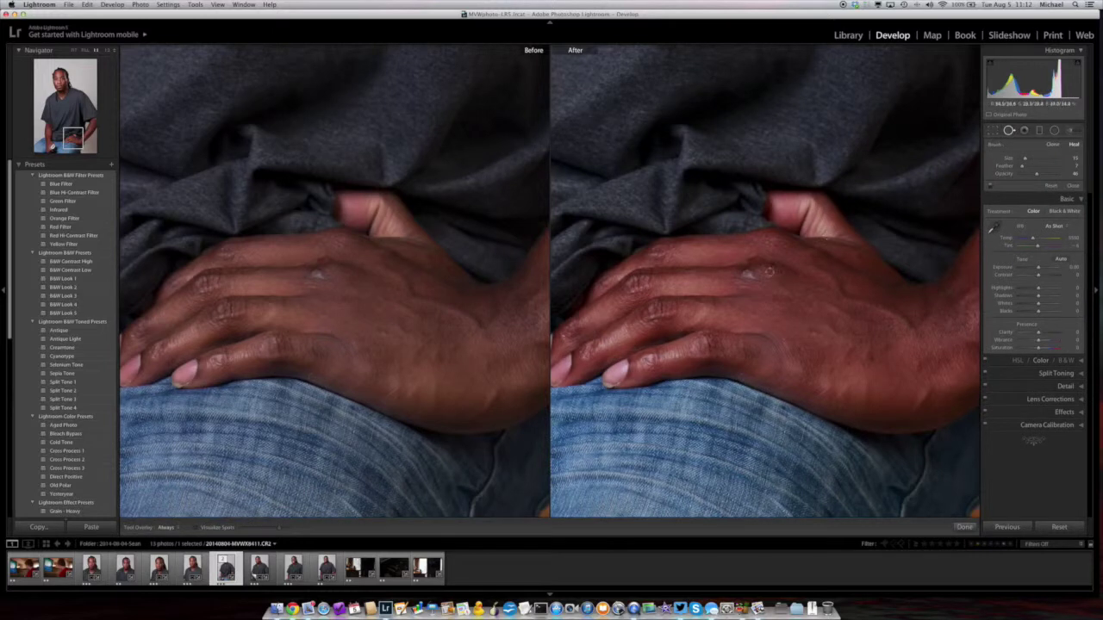
{"action": "left_click", "coordinate": [743, 277]}
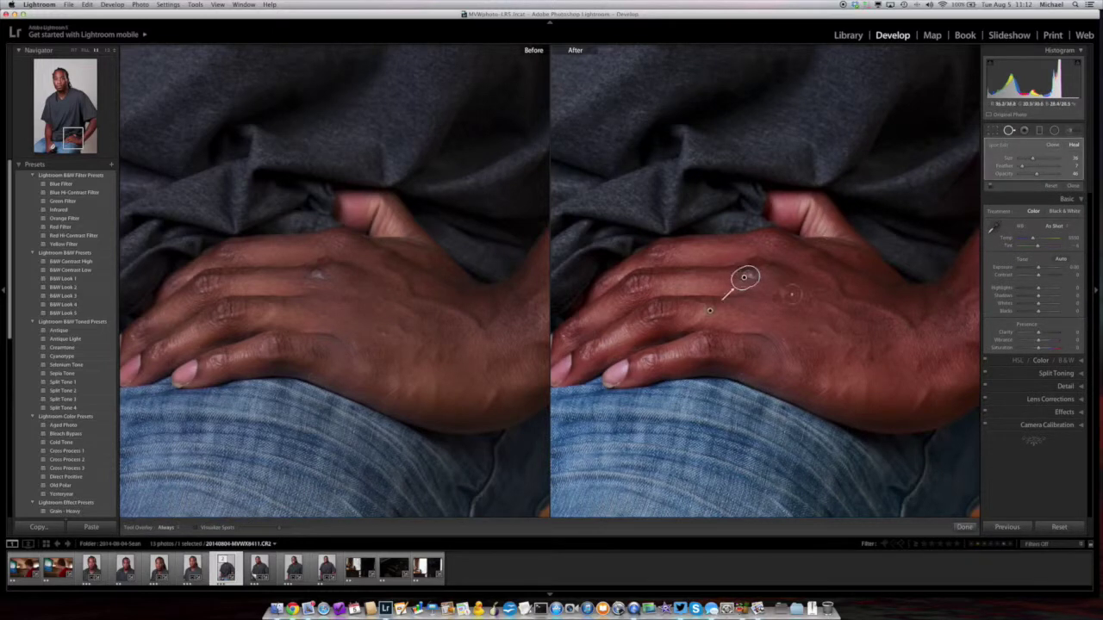
{"action": "key", "text": "Delete"}
{"action": "left_click", "coordinate": [774, 284]}
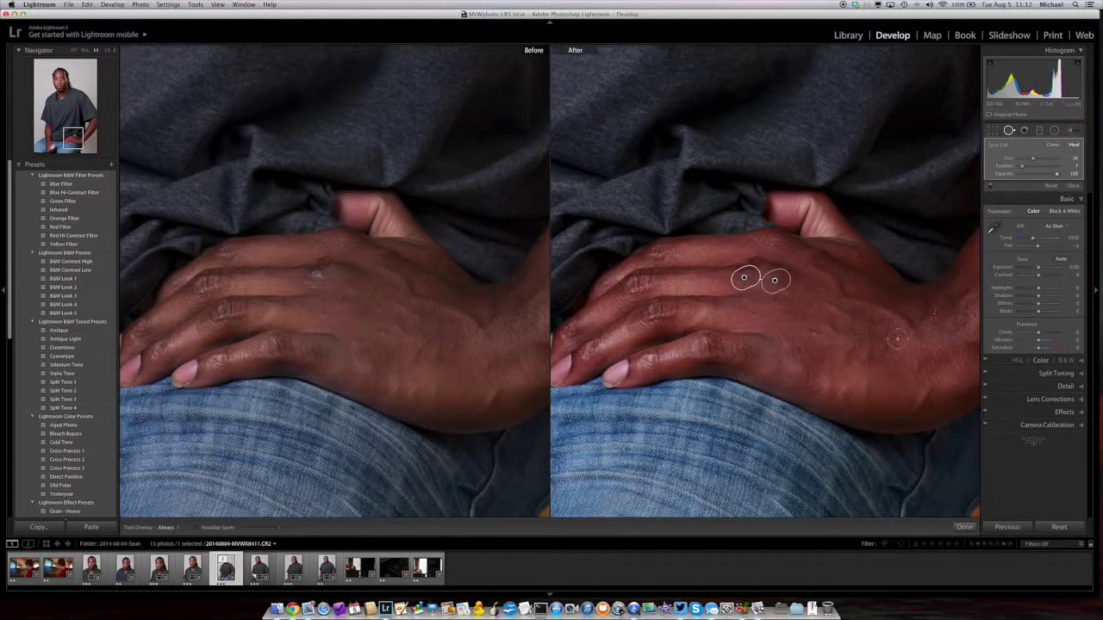
- Paint a short heal stroke across the back of the left hand, move its source to adjacent skin, and close Spot Removal
{"action": "left_click_drag", "start_coordinate": [807, 332], "coordinate": [827, 336]}
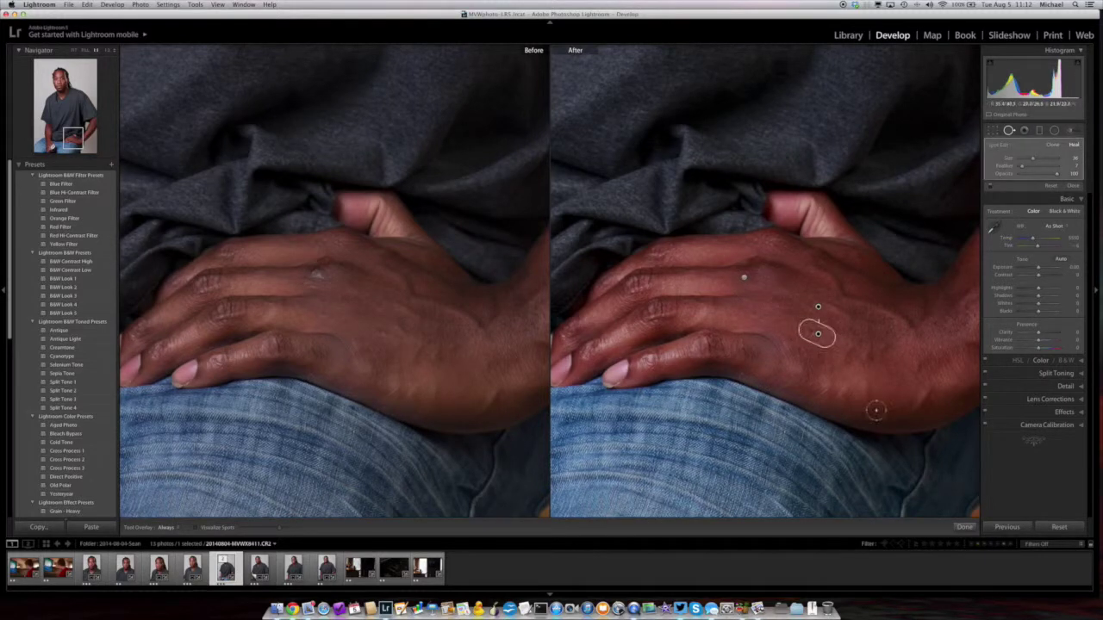
{"action": "left_click_drag", "start_coordinate": [818, 307], "coordinate": [785, 323]}
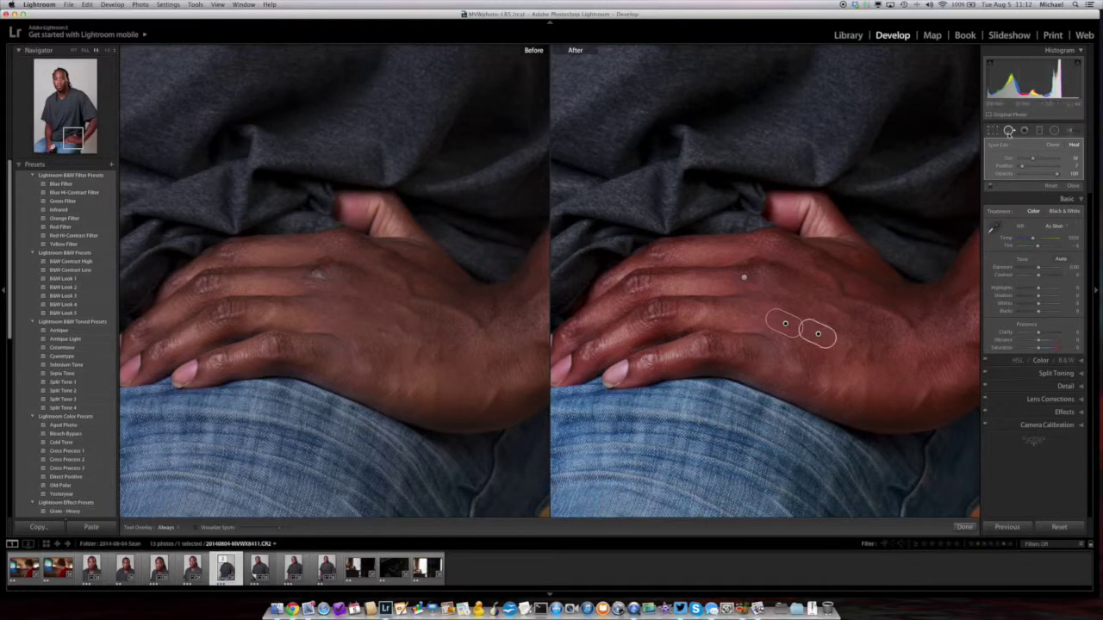
{"action": "left_click", "coordinate": [1009, 131]}
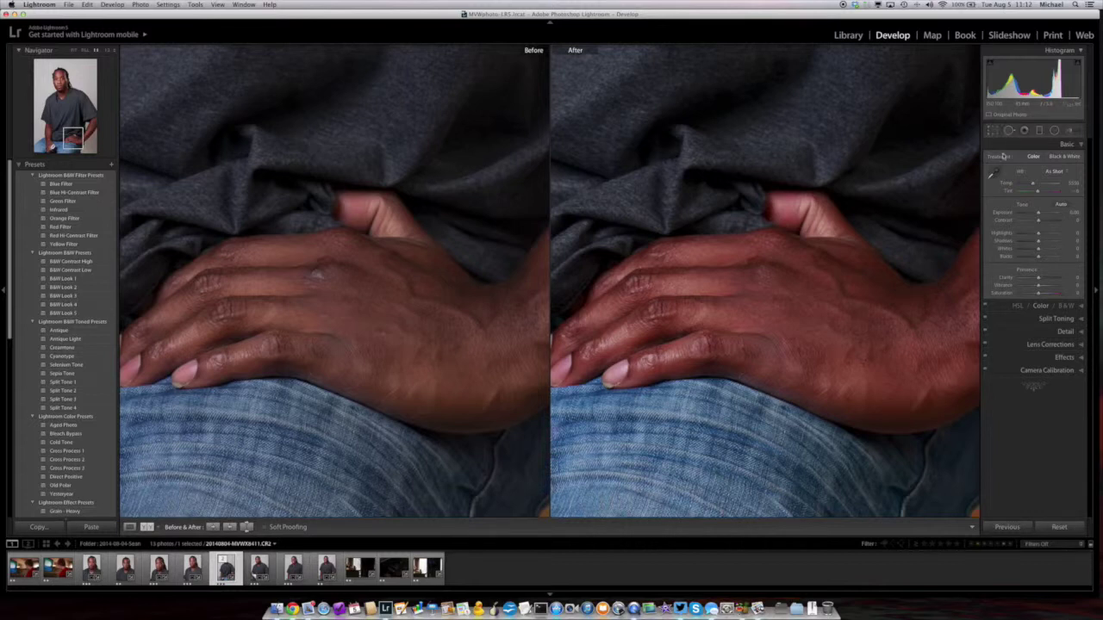
- Check the Spot Removal markers on the hand, compare the portrait before and after, and return to the single-photo view
{"action": "left_click", "coordinate": [1010, 131]}
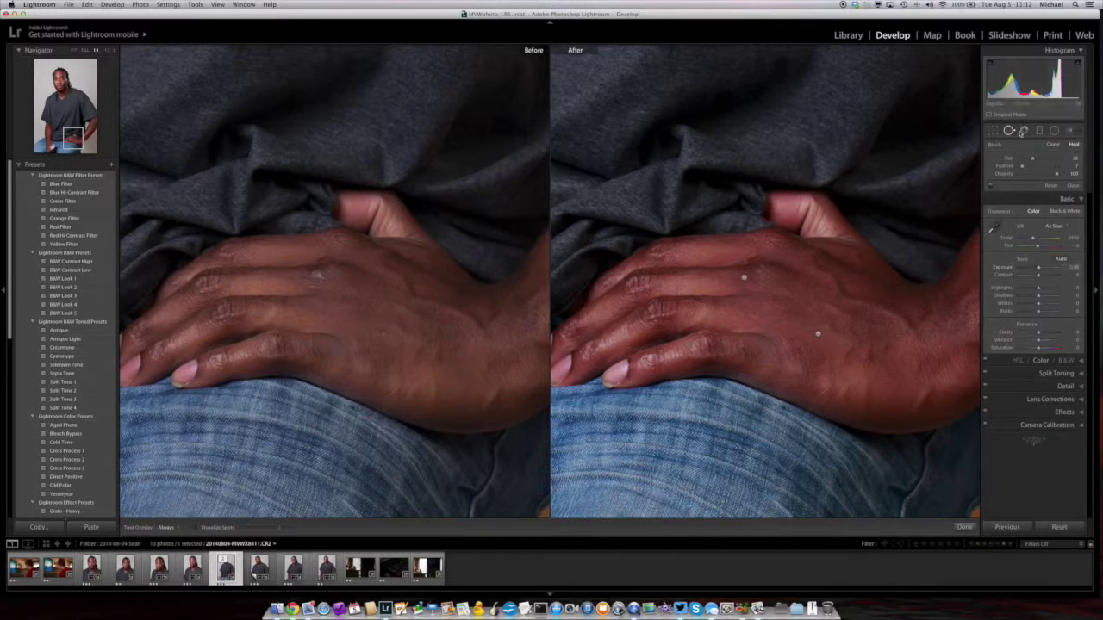
{"action": "key", "text": "q"}
{"action": "left_click", "coordinate": [868, 251]}
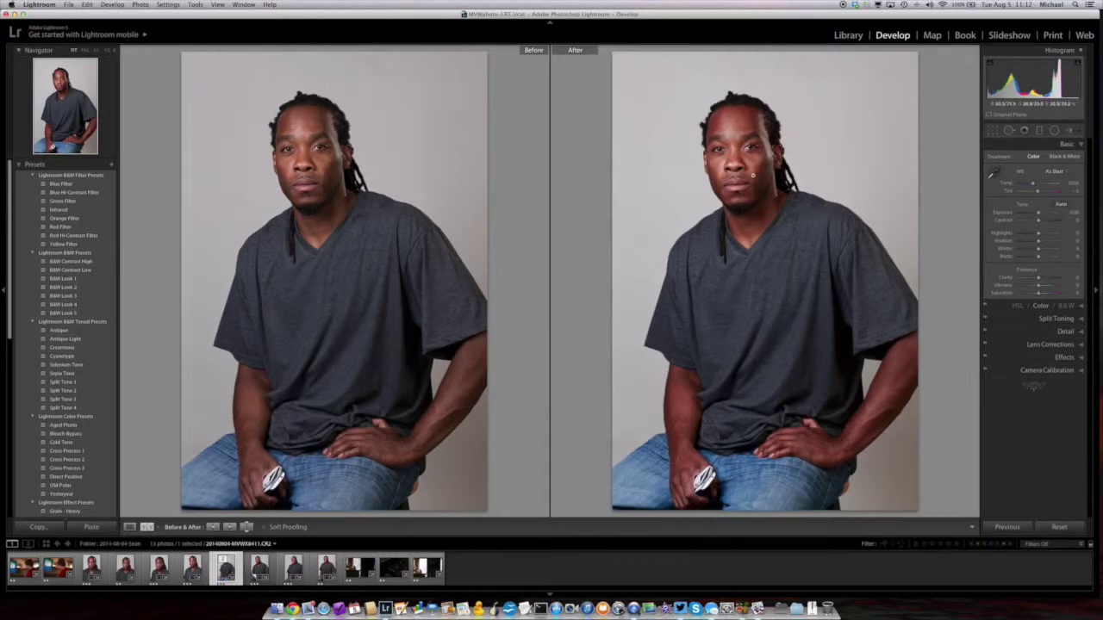
{"action": "left_click", "coordinate": [750, 178]}
{"action": "left_click", "coordinate": [752, 176]}
{"action": "left_click", "coordinate": [129, 527]}
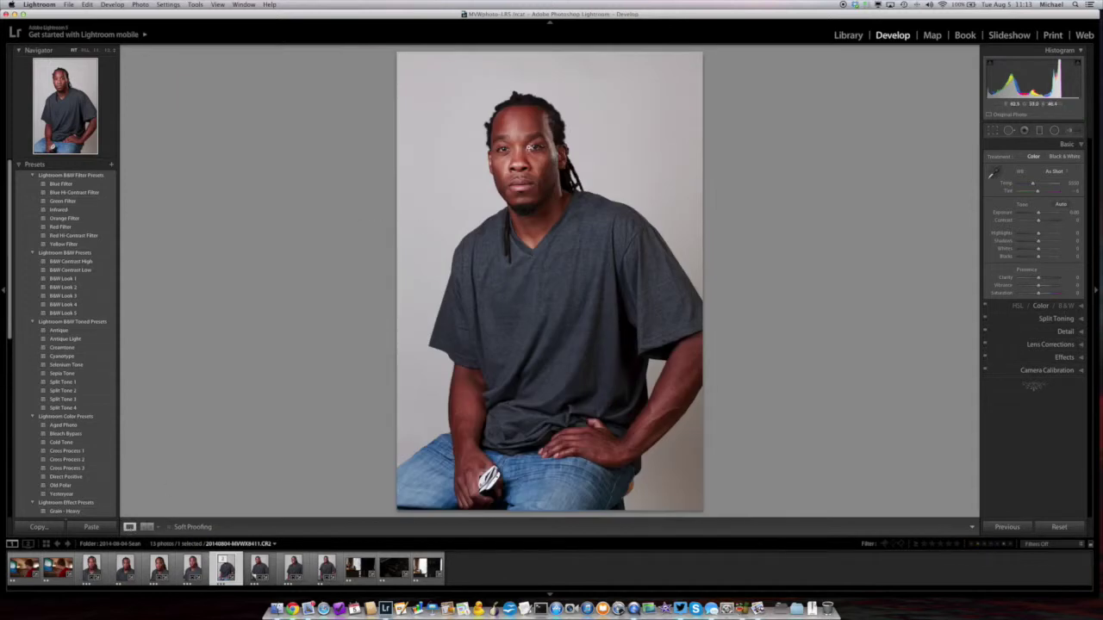
- Collapse the presets list, open the edit history, and show the photo in its original Import state
{"action": "left_click", "coordinate": [35, 163]}
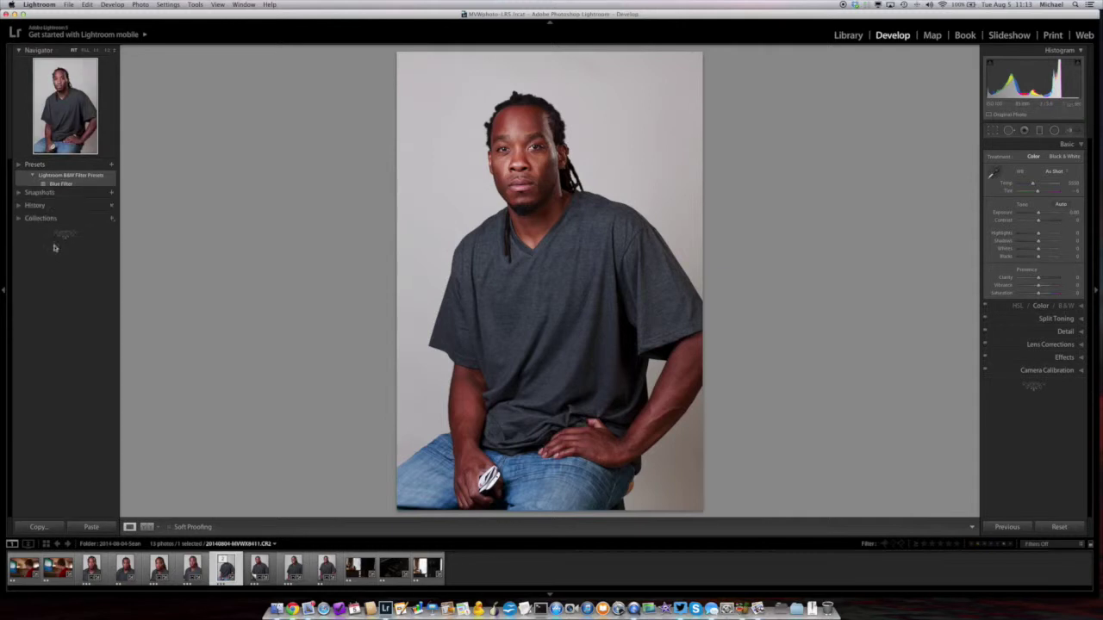
{"action": "left_click", "coordinate": [34, 190]}
{"action": "scroll", "coordinate": [43, 231], "scroll_direction": "down", "scroll_amount": 10}
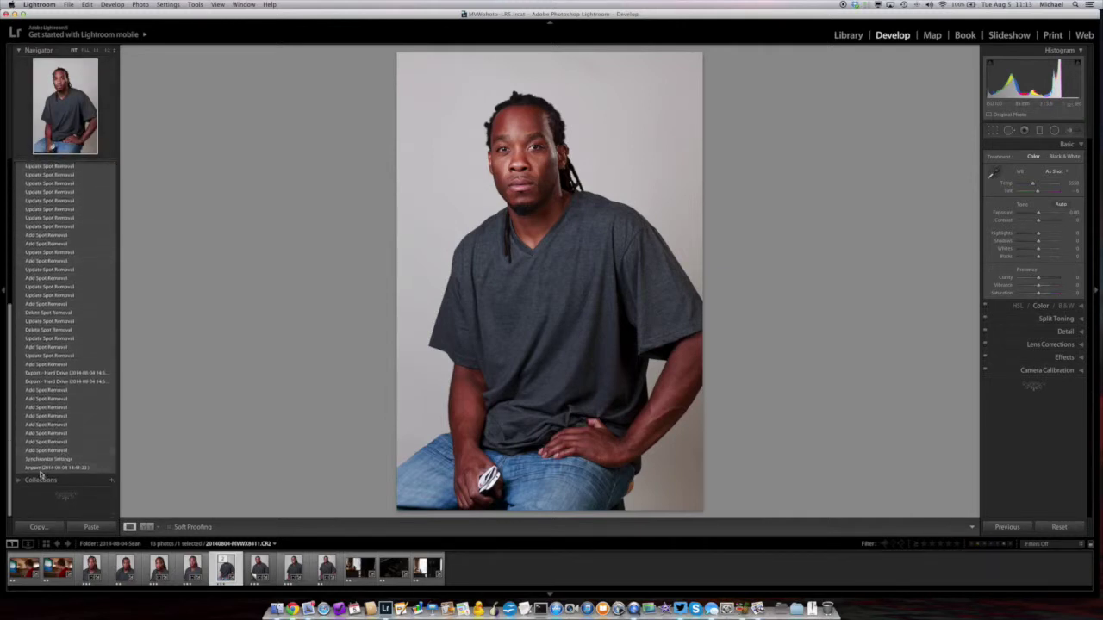
{"action": "left_click", "coordinate": [39, 468]}
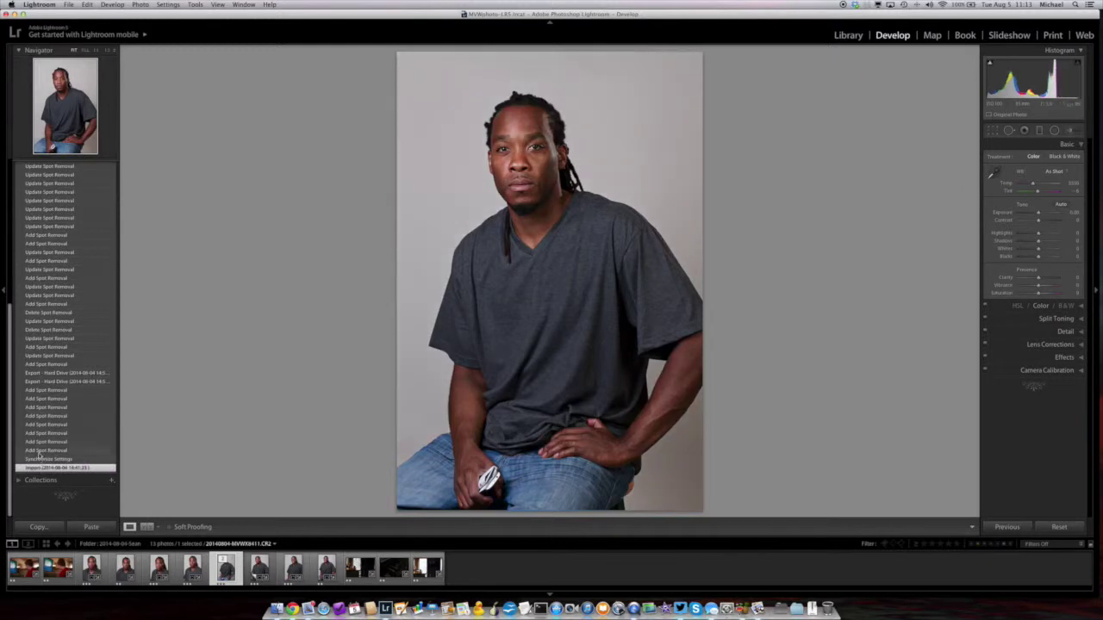
- Step through the history states from Synchronize Settings up to the newest Update Spot Removal to review the retouching progress
{"action": "left_click", "coordinate": [40, 460]}
{"action": "left_click", "coordinate": [42, 434]}
{"action": "left_click", "coordinate": [46, 416]}
{"action": "left_click", "coordinate": [46, 391]}
{"action": "left_click", "coordinate": [45, 347]}
{"action": "left_click", "coordinate": [50, 295]}
{"action": "left_click", "coordinate": [54, 245]}
{"action": "scroll", "coordinate": [58, 209], "scroll_direction": "up", "scroll_amount": 4}
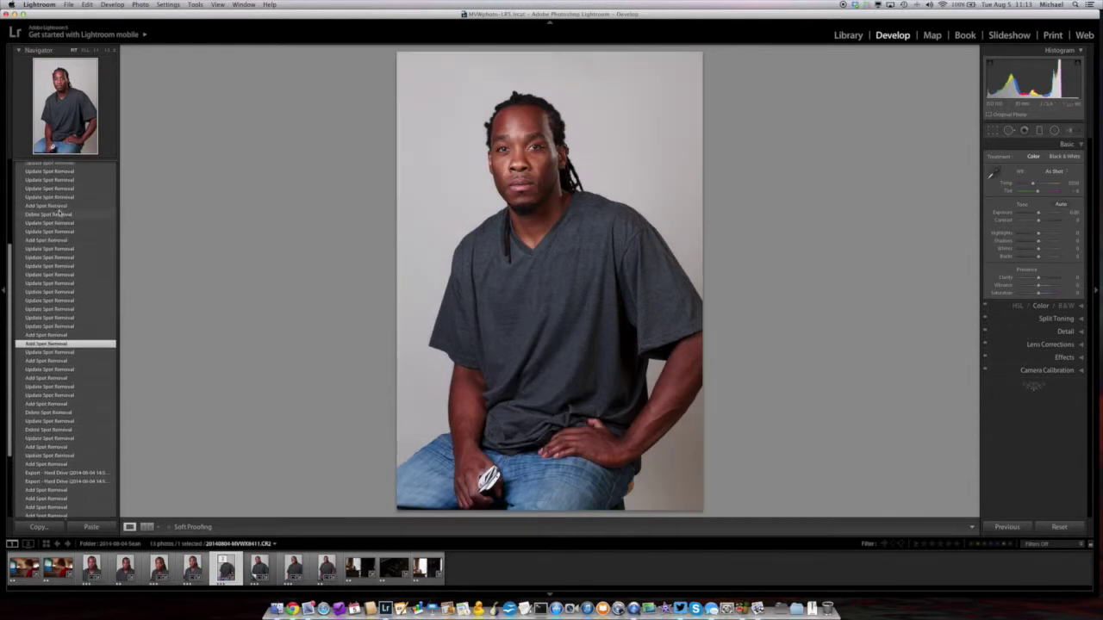
{"action": "left_click", "coordinate": [43, 289]}
{"action": "left_click", "coordinate": [44, 271]}
{"action": "left_click", "coordinate": [48, 261]}
{"action": "left_click", "coordinate": [48, 254]}
{"action": "scroll", "coordinate": [51, 245], "scroll_direction": "up", "scroll_amount": 4}
{"action": "left_click", "coordinate": [54, 236]}
{"action": "left_click", "coordinate": [56, 227]}
{"action": "scroll", "coordinate": [51, 216], "scroll_direction": "up", "scroll_amount": 2}
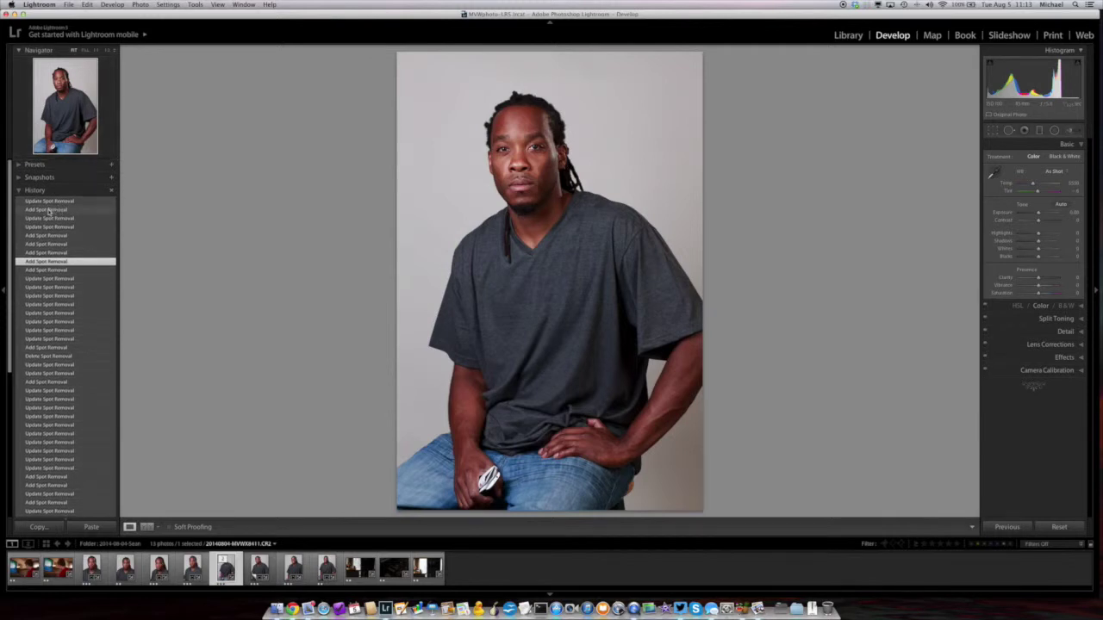
{"action": "left_click", "coordinate": [46, 201]}
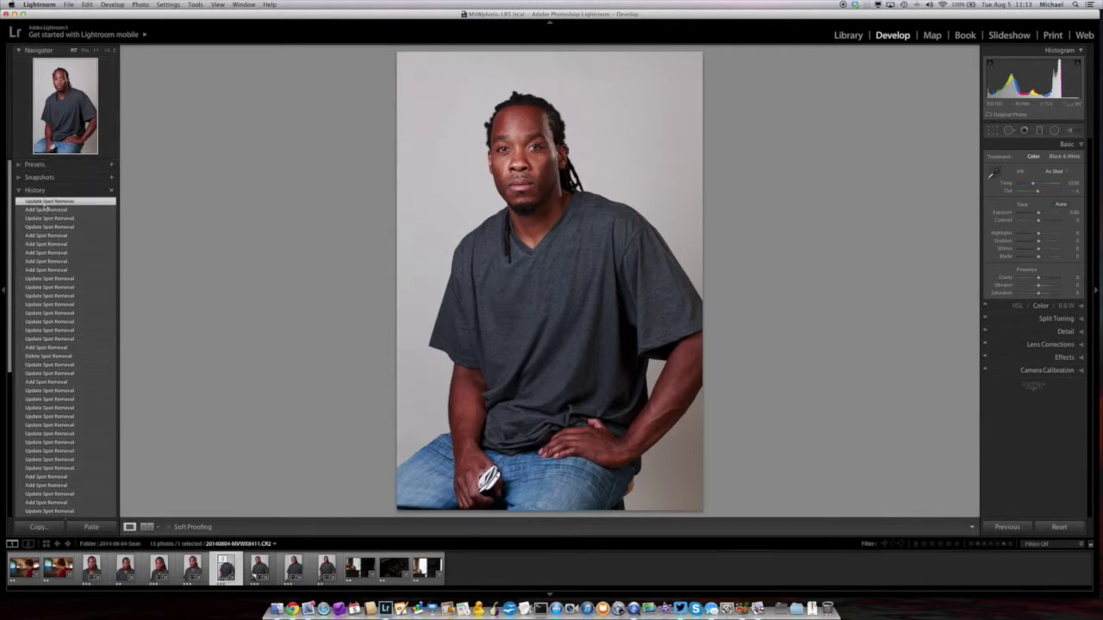
- Revert the photo to its Import history state, set Exposure to +1.00, and undo that exposure change
{"action": "scroll", "coordinate": [48, 345], "scroll_direction": "down", "scroll_amount": 10}
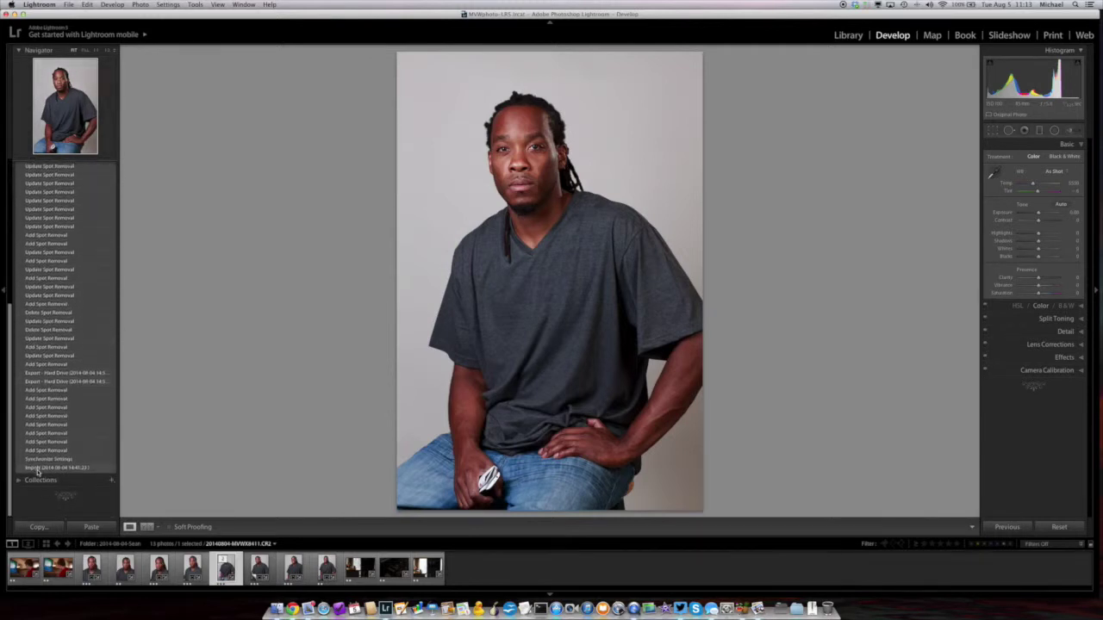
{"action": "left_click", "coordinate": [37, 468]}
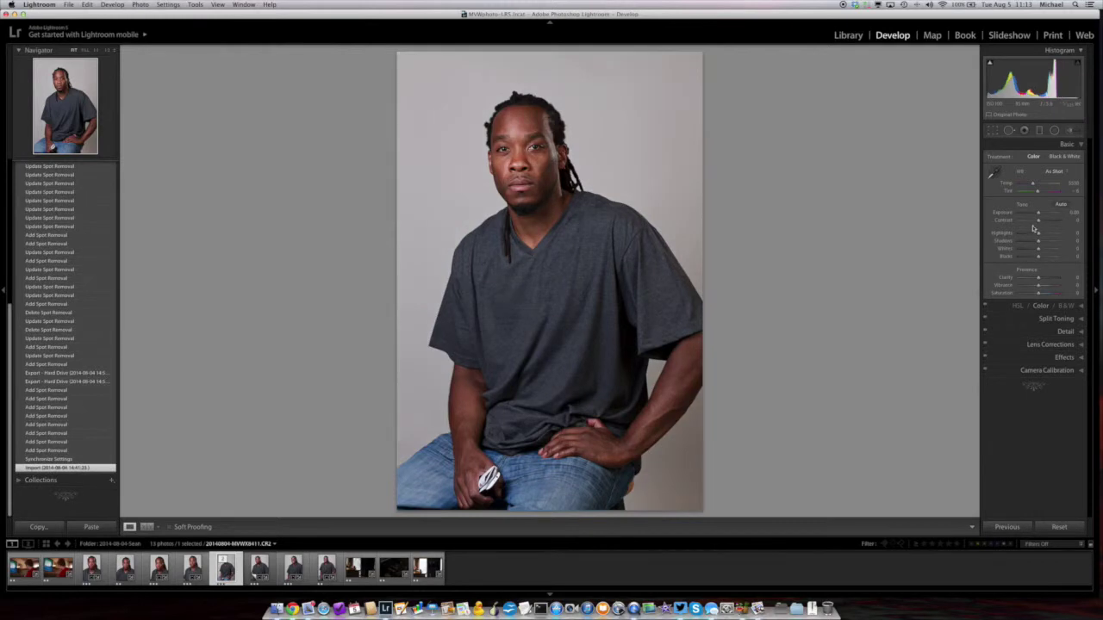
{"action": "left_click_drag", "start_coordinate": [1038, 214], "coordinate": [1041, 214]}
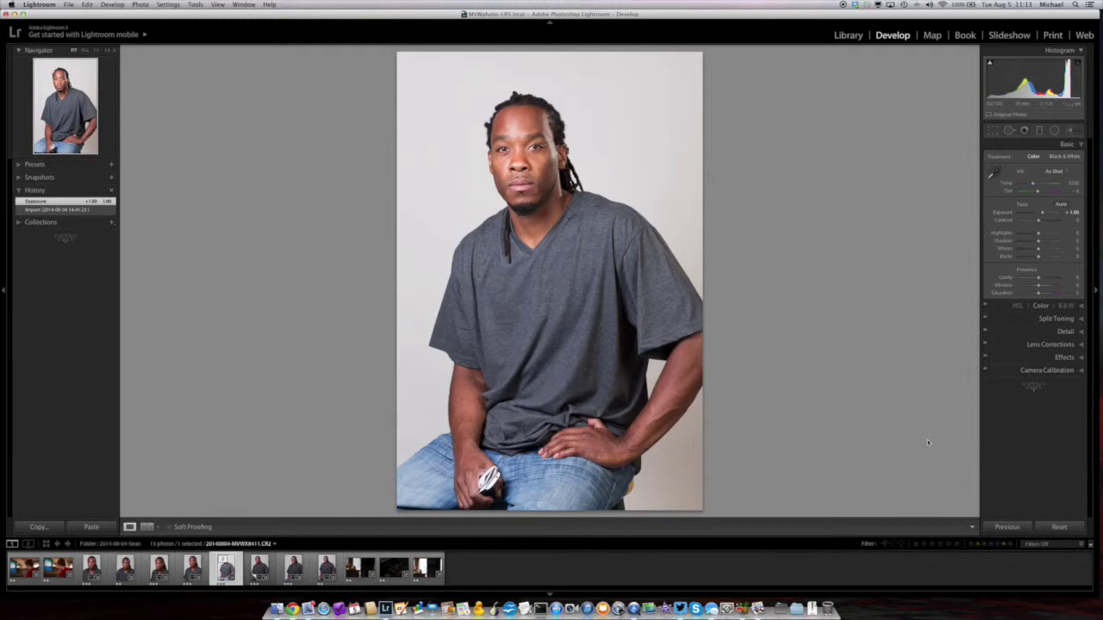
{"action": "key", "text": "super+z"}
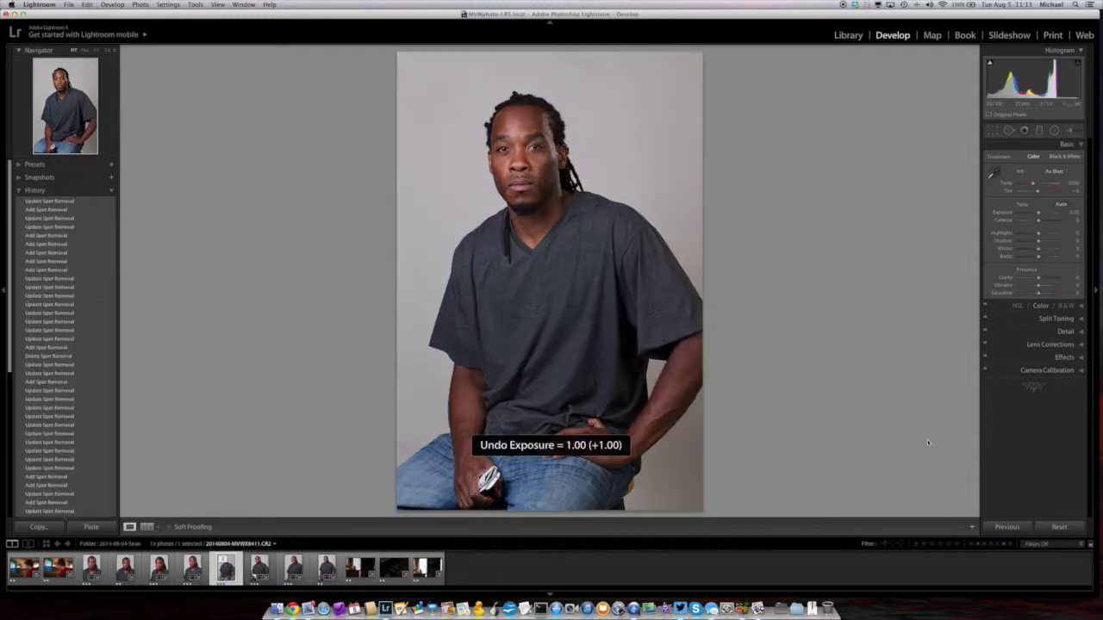